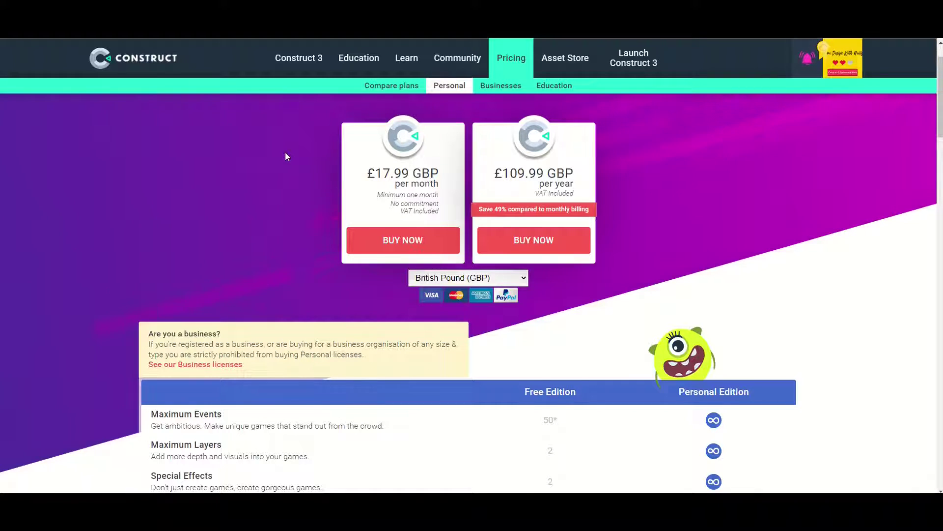
Scroll the Personal pricing page down to the Free vs Personal Edition comparison table
scroll(285, 153, down, 2)
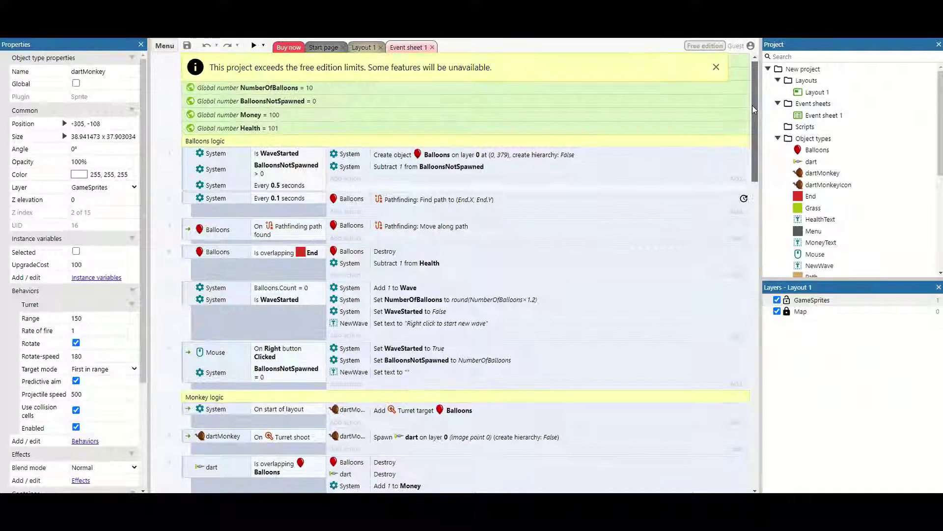
drag(753, 105, 752, 429)
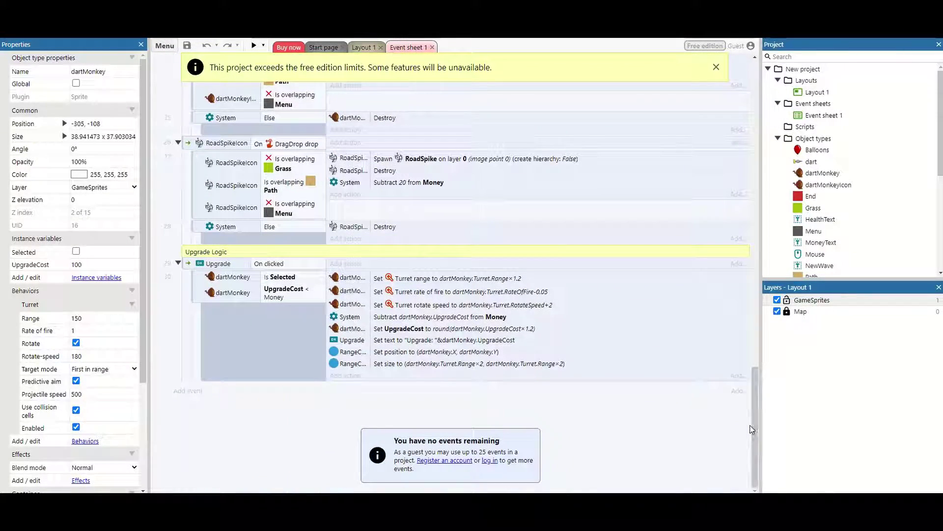
click(188, 391)
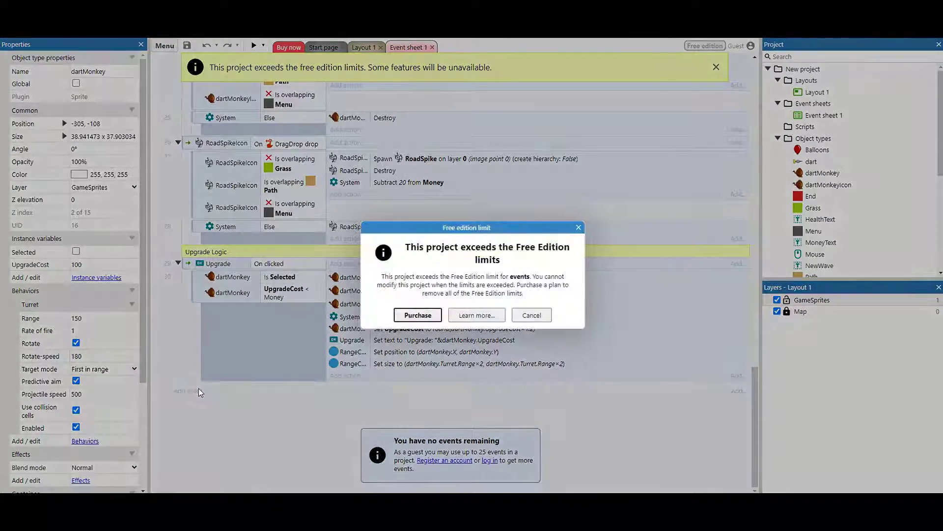
click(531, 316)
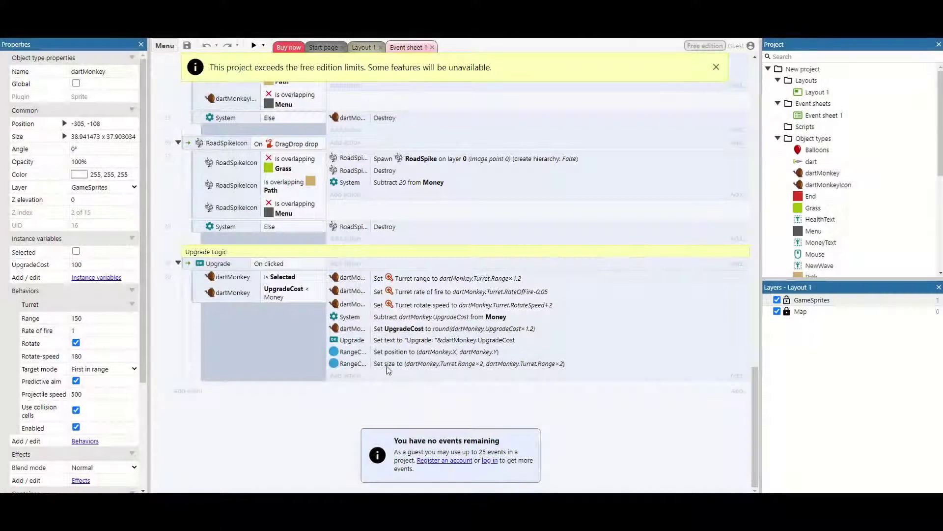
click(188, 392)
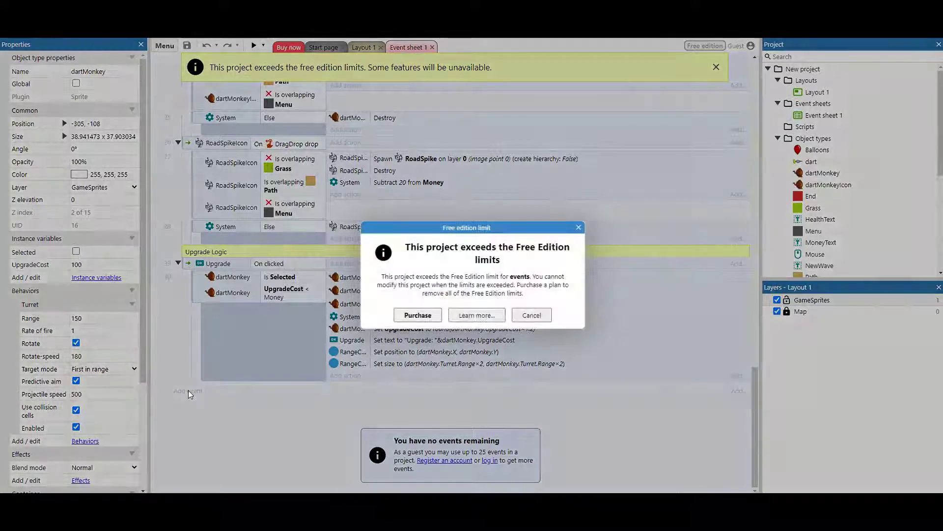
click(531, 318)
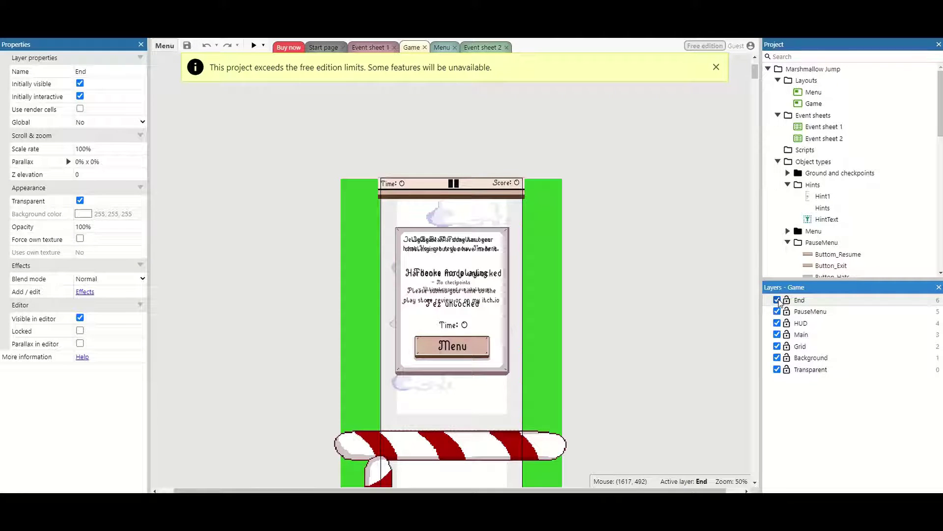
Hide all seven layers one by one, from End down to Transparent
click(777, 300)
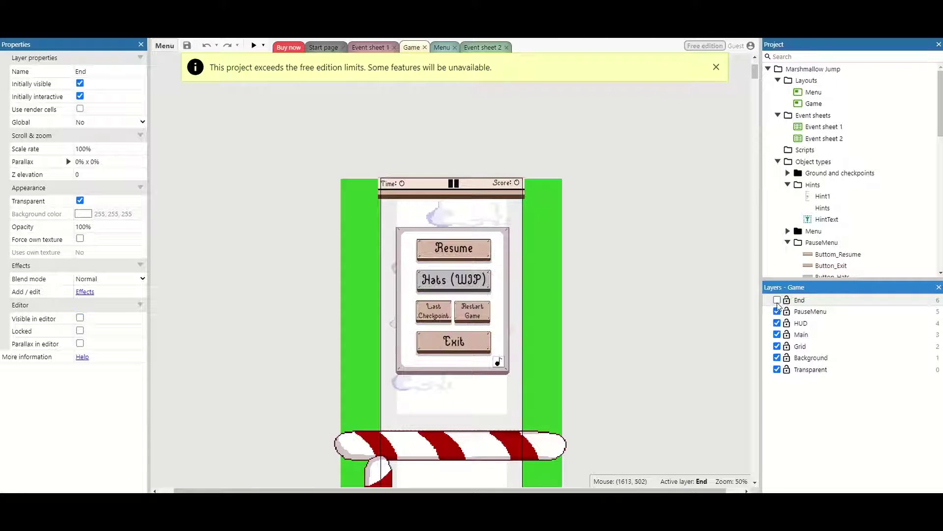
click(777, 312)
click(778, 323)
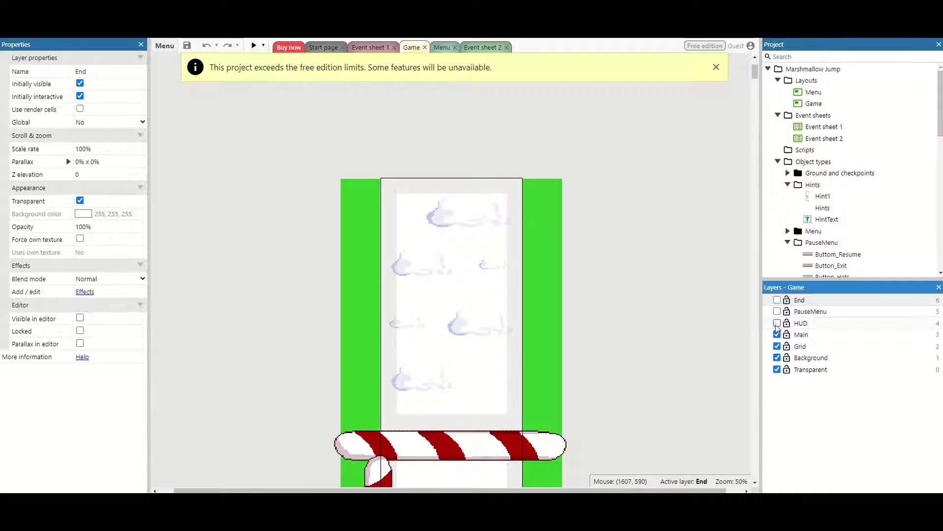
click(778, 334)
click(778, 346)
click(778, 358)
click(777, 369)
Make all seven layers visible again, from Transparent back up to End
click(778, 370)
click(777, 358)
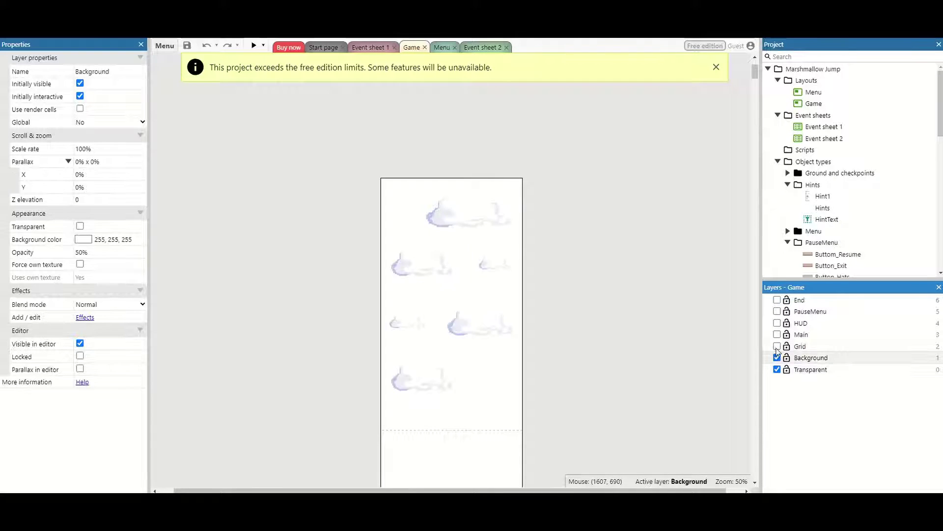
click(778, 347)
click(777, 334)
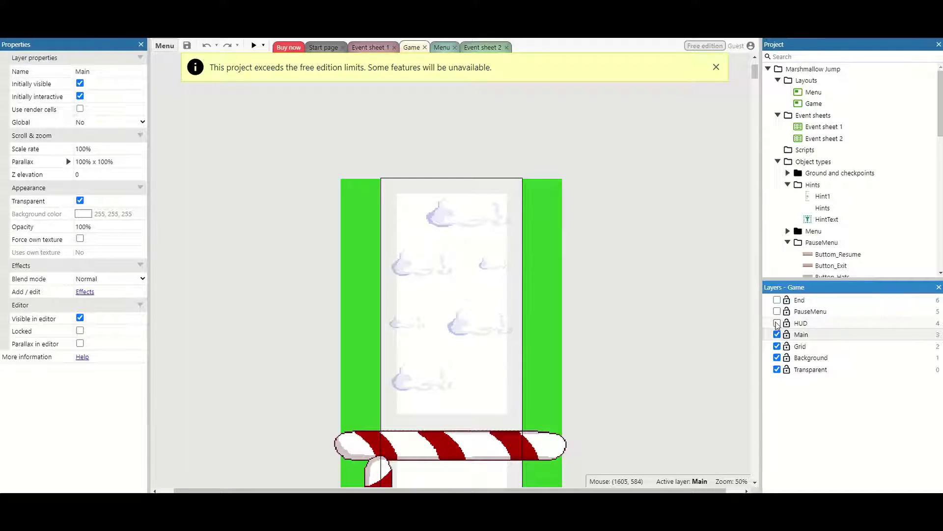
click(777, 323)
click(777, 312)
click(777, 300)
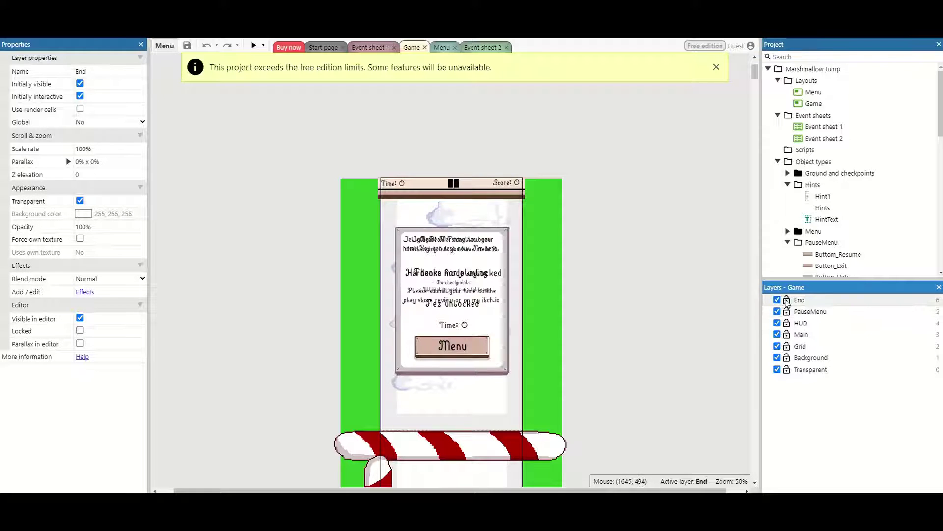
Hide End and lock the End, HUD, Main, Grid, Background and Transparent layers
click(777, 300)
click(787, 300)
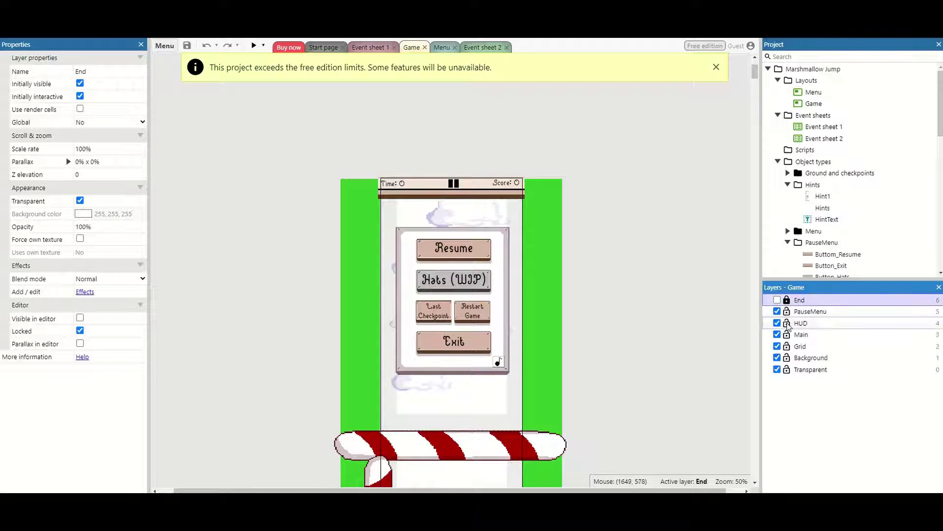
click(787, 323)
click(786, 335)
click(786, 346)
click(787, 357)
click(787, 369)
Hide every layer except Grid using Grid's Show/hide options
click(800, 346)
right_click(800, 346)
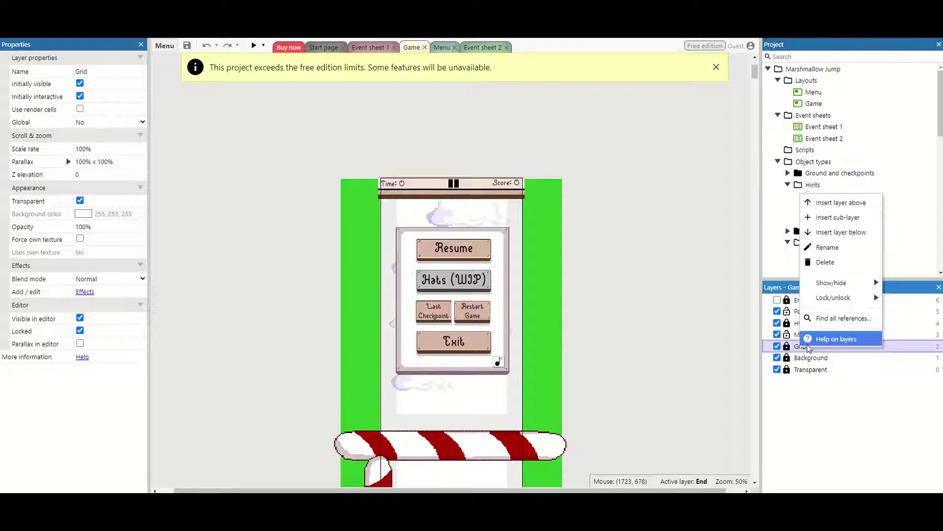
mouse_move(846, 283)
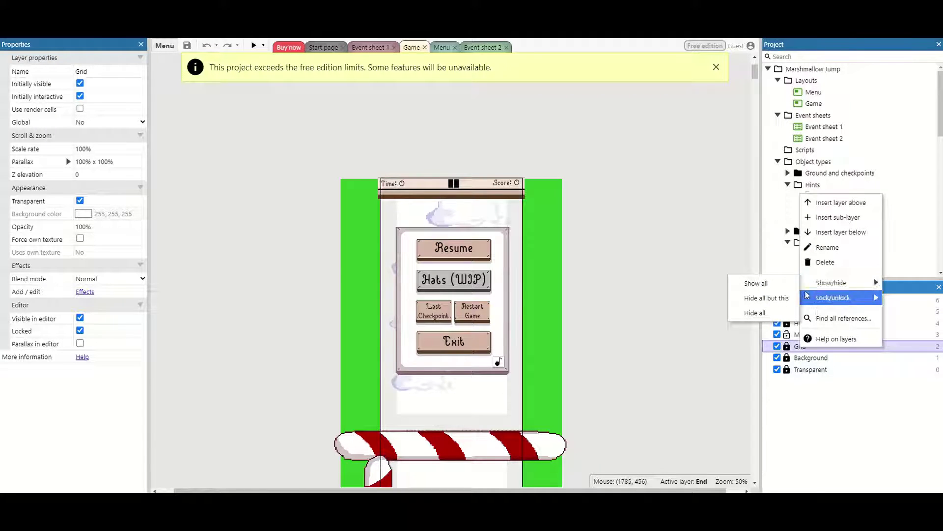
click(785, 299)
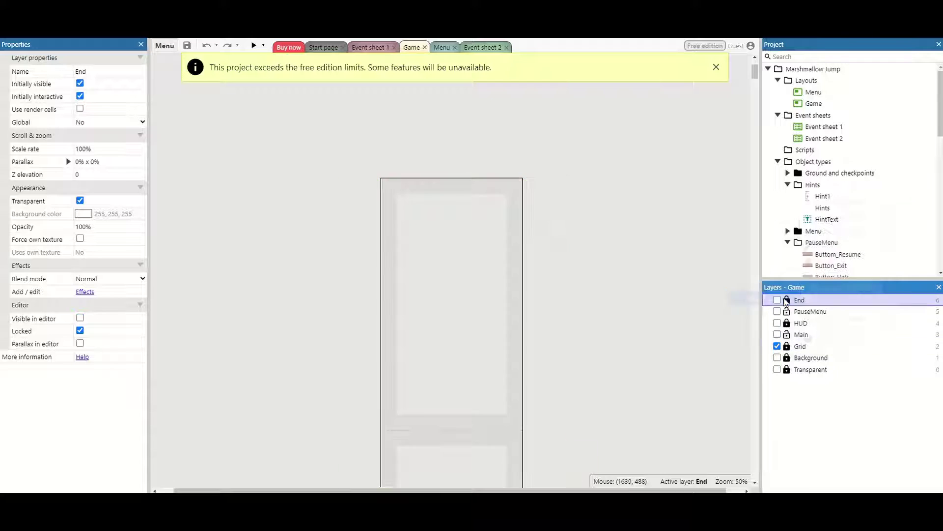
Lock every layer at once from the HUD layer's Lock/unlock options
right_click(801, 323)
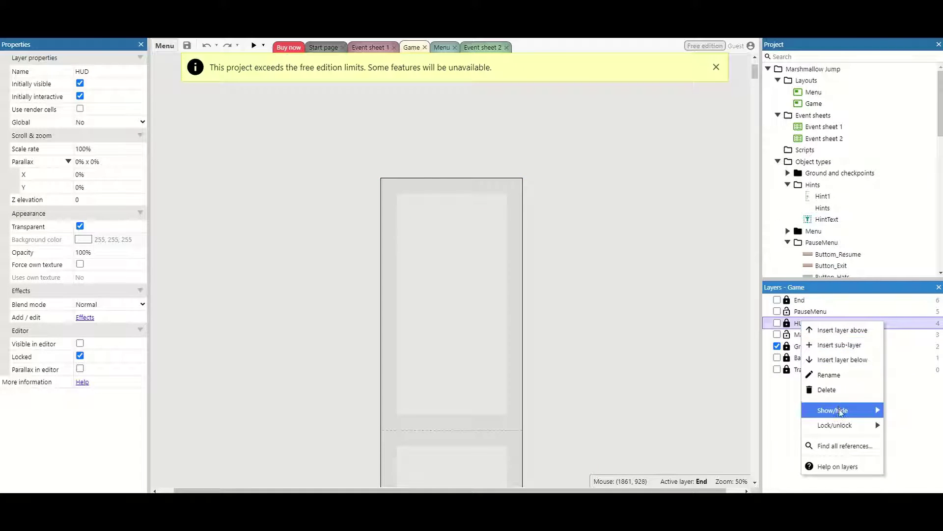
mouse_move(840, 425)
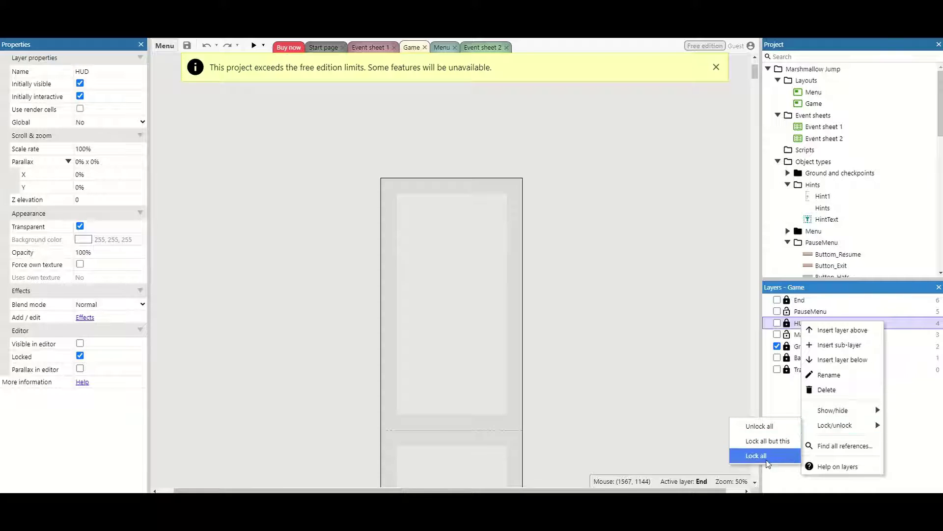
click(768, 461)
Show all layers again, then hide only End to reveal the pause menu
right_click(796, 336)
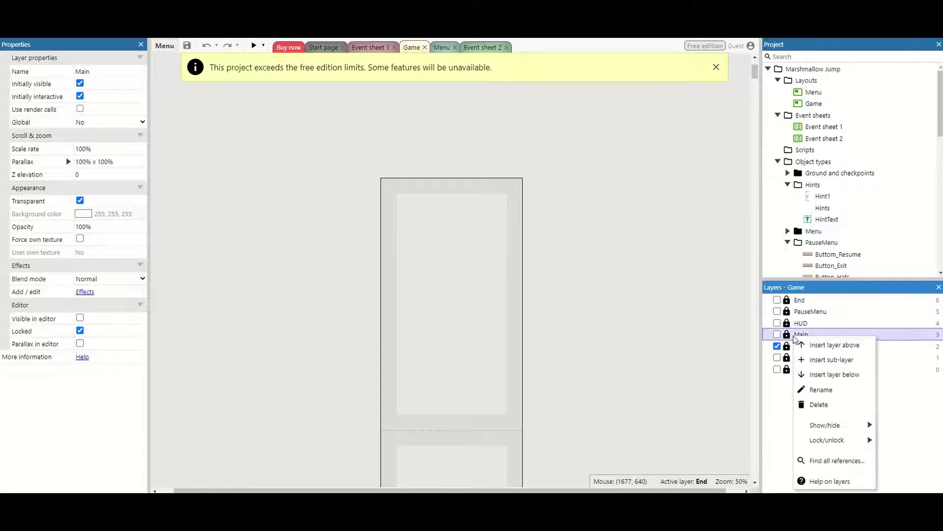
mouse_move(830, 423)
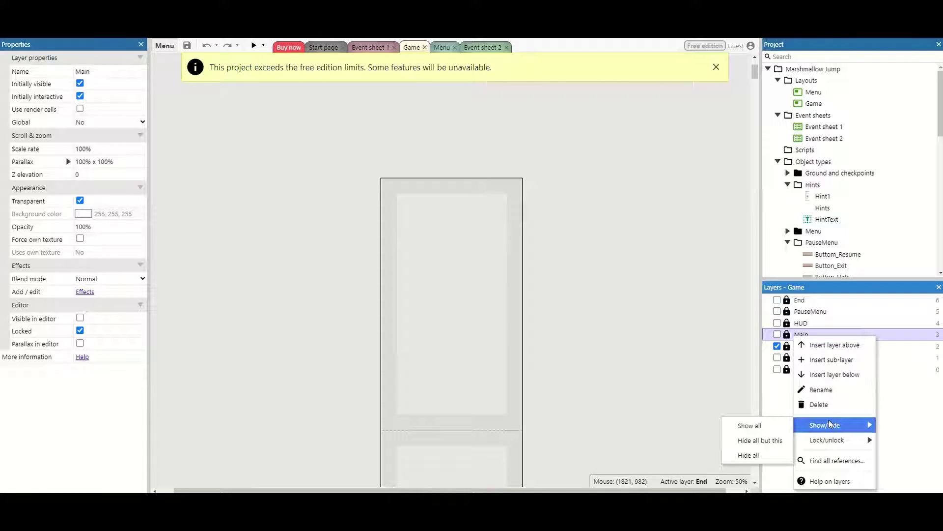
click(786, 426)
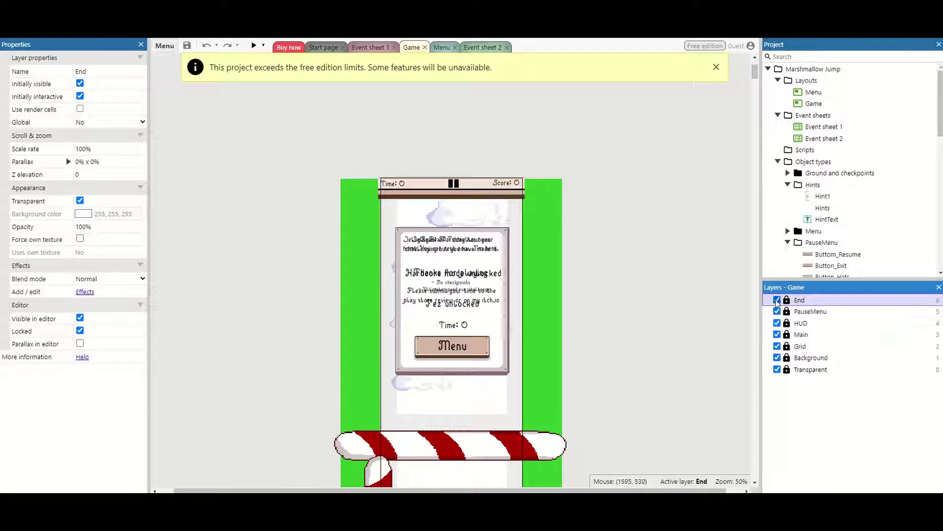
click(777, 300)
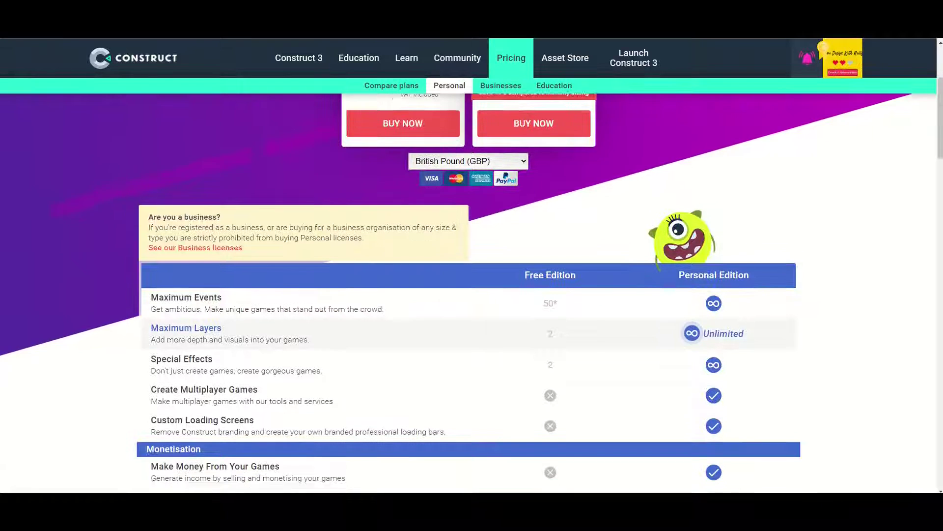
Scroll the comparison table down to the Create Multiplayer Games and Monetisation rows
scroll(137, 374, down, 2)
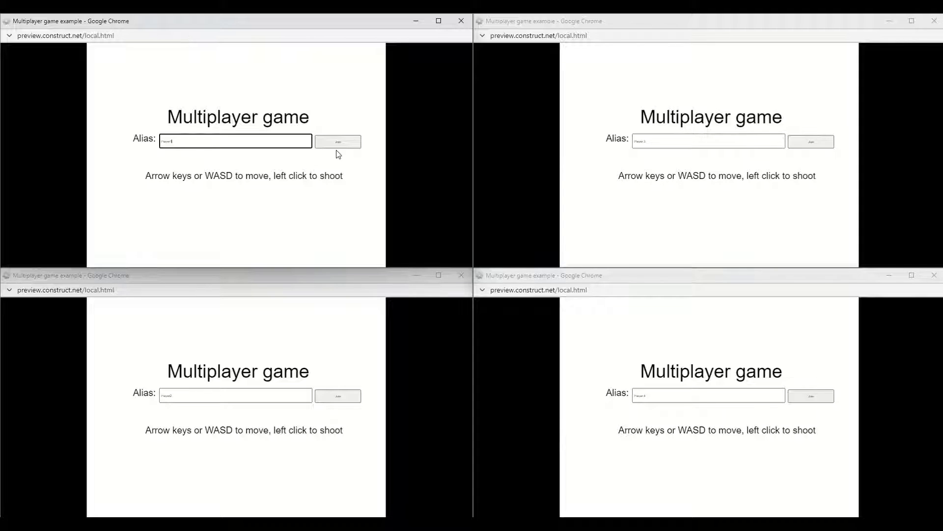
Join the multiplayer example from three preview windows, the first as host
click(337, 143)
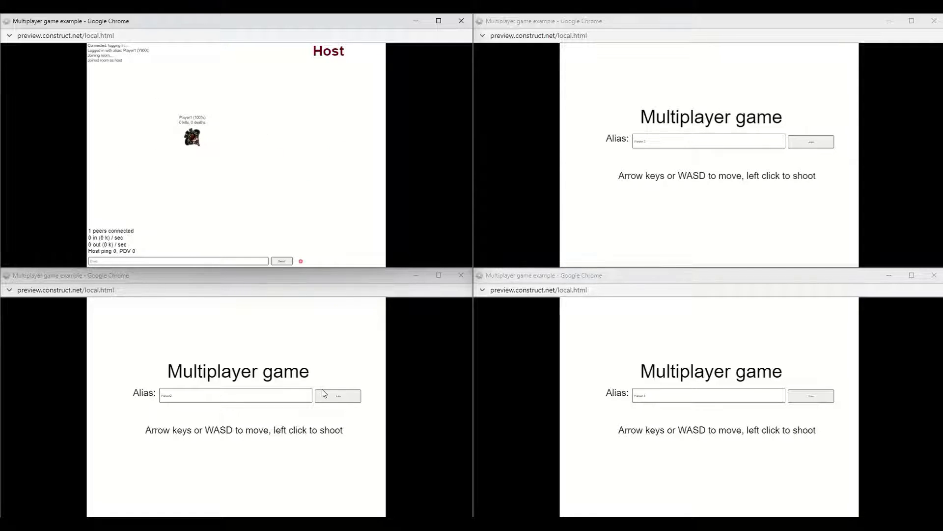
click(338, 396)
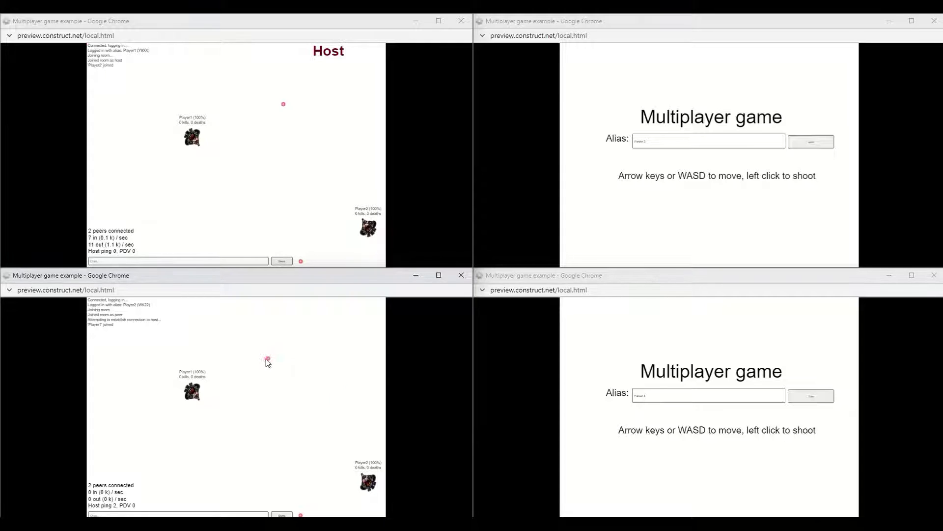
click(811, 142)
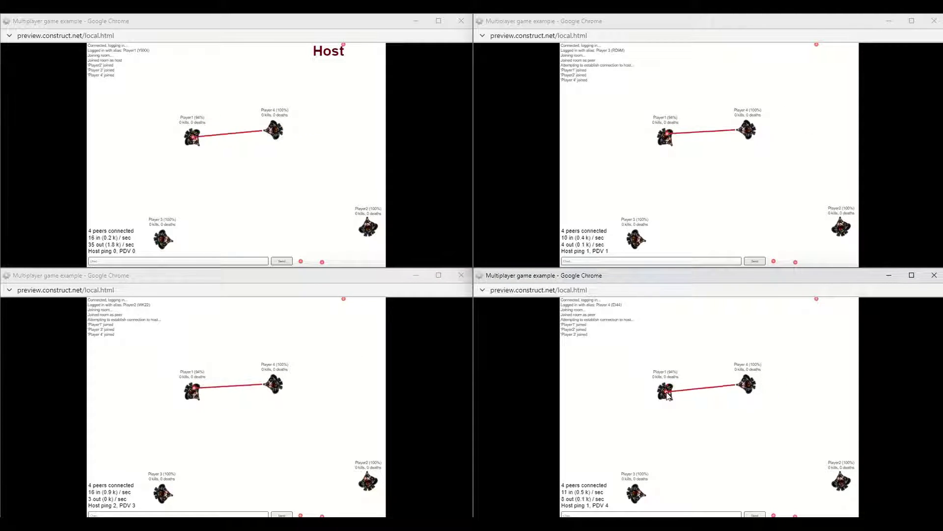
Fire lasers from Player 4 and Player 2 at the other players' ships
click(669, 393)
click(669, 396)
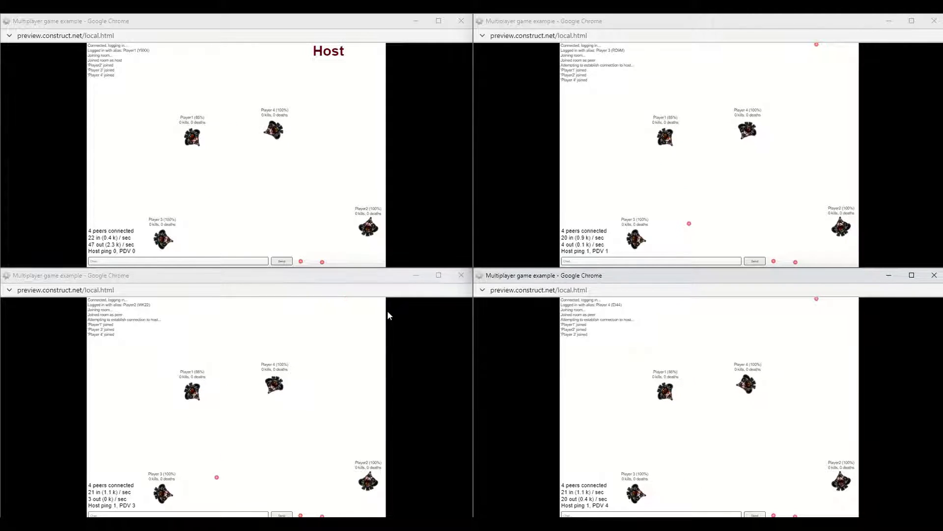
click(343, 271)
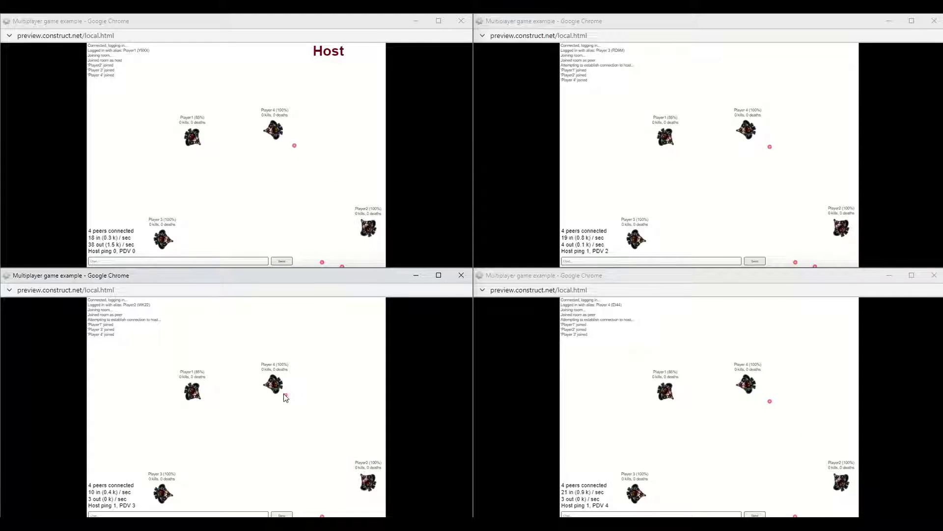
mouse_move(284, 393)
mouse_down()
mouse_move(193, 404)
mouse_move(155, 496)
mouse_move(165, 498)
mouse_move(185, 463)
mouse_up()
drag(274, 385, 277, 386)
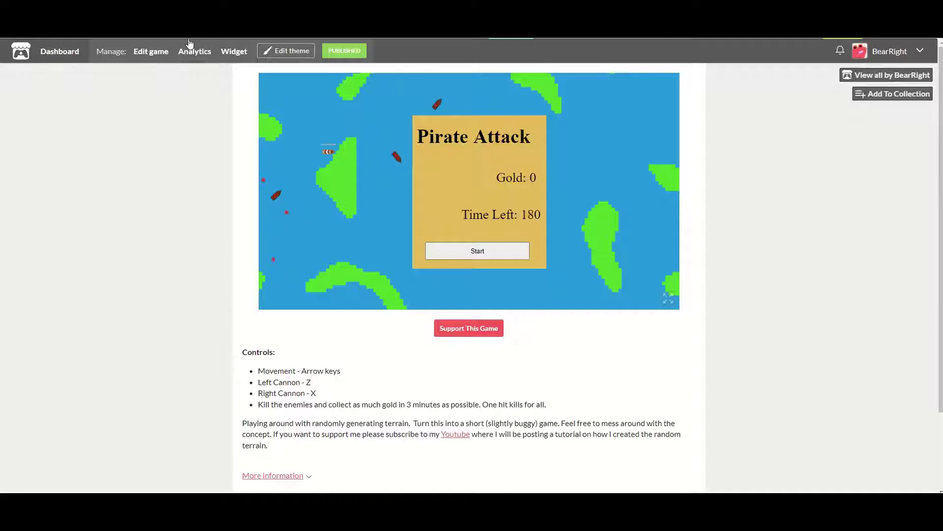
Reload the Pirate Attack itch.io page with F5
key(F5)
key(F5)
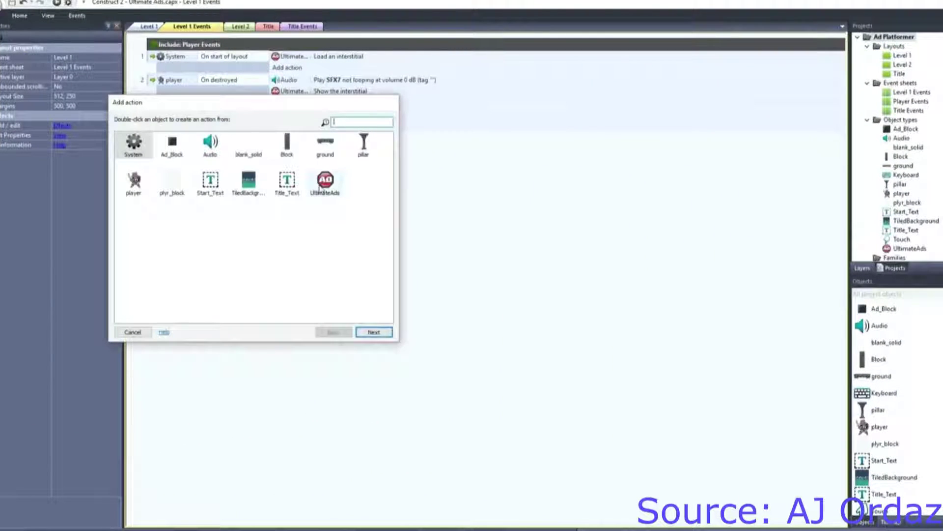
Add an UltimateAds action and choose Load rewarded video from its action list
click(322, 187)
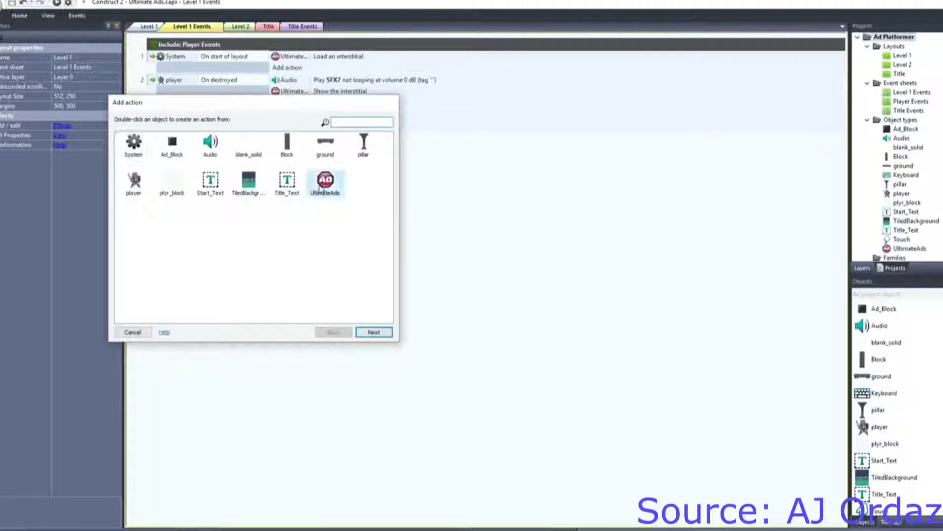
click(373, 332)
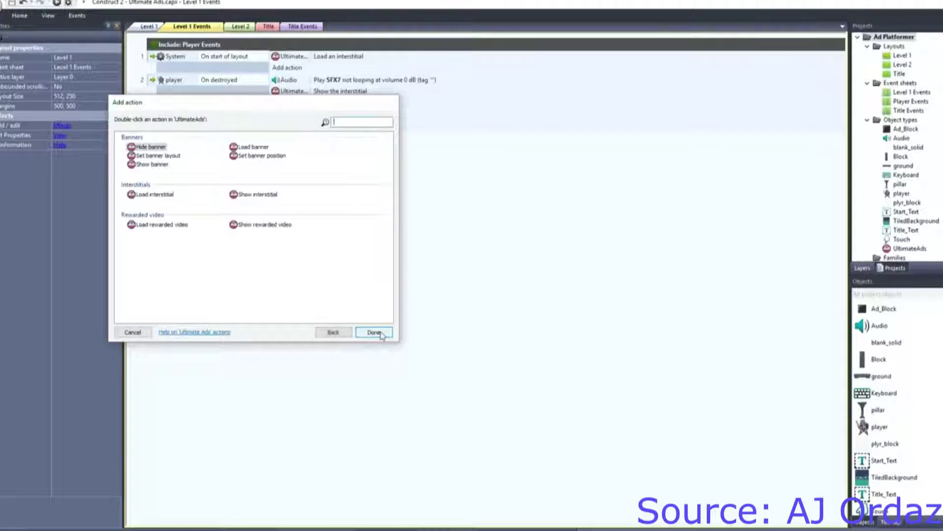
click(176, 225)
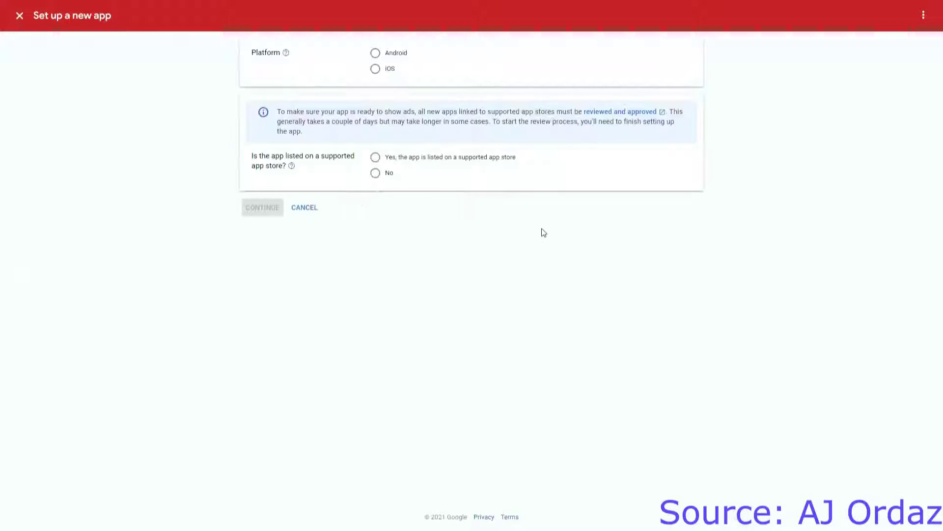
Set the app platform to Android and answer No to the app store listing question
click(376, 53)
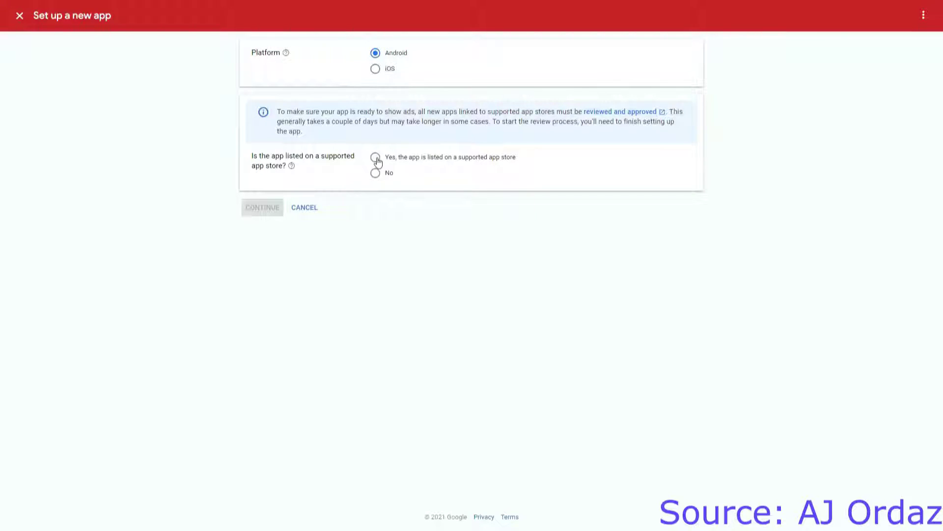
click(379, 173)
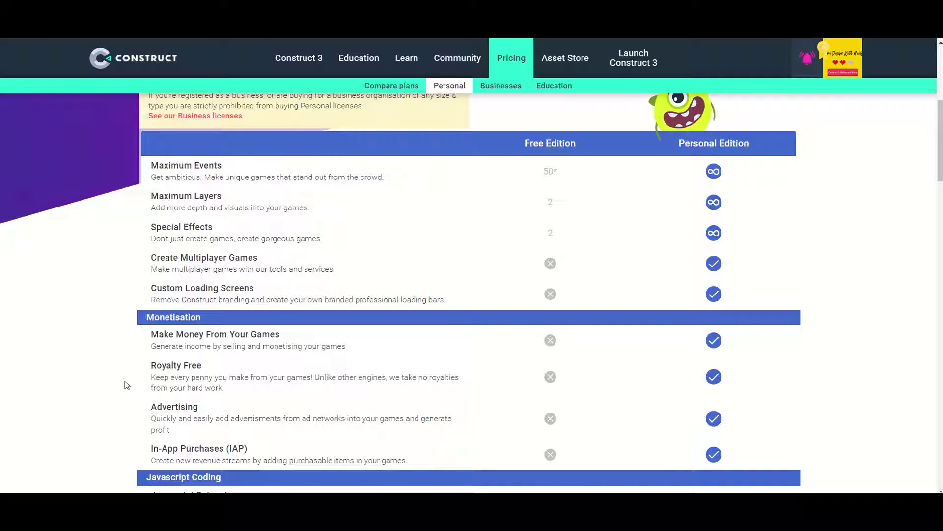
scroll(124, 381, down, 3)
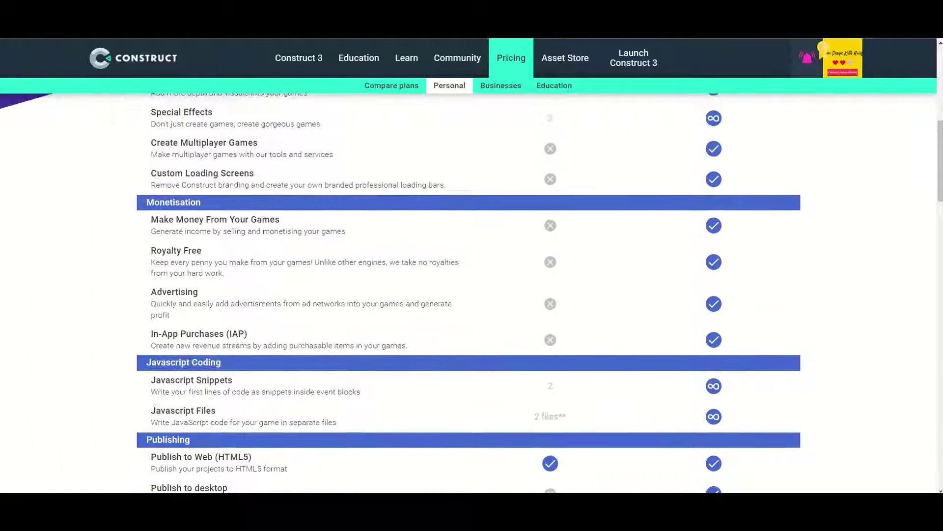
scroll(125, 381, up, 1)
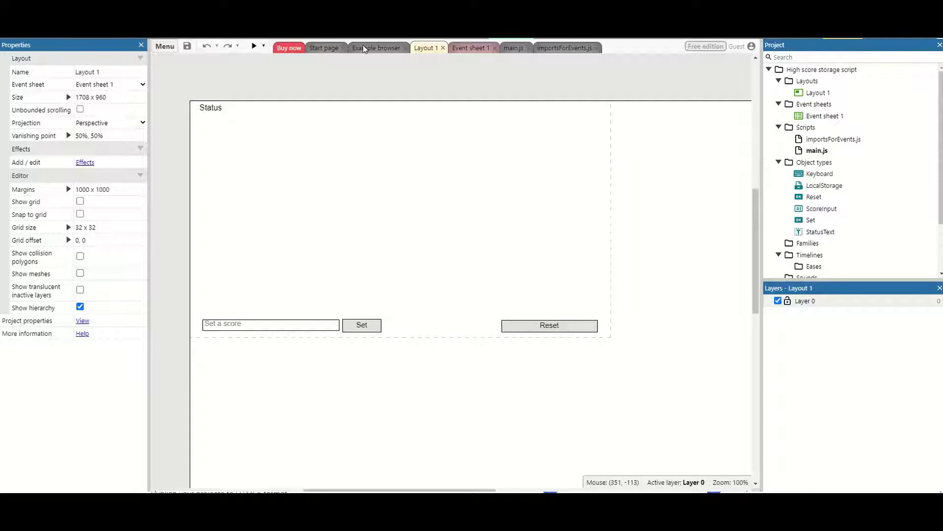
Open Event sheet 1 and main.js, then launch a preview of the project
click(460, 47)
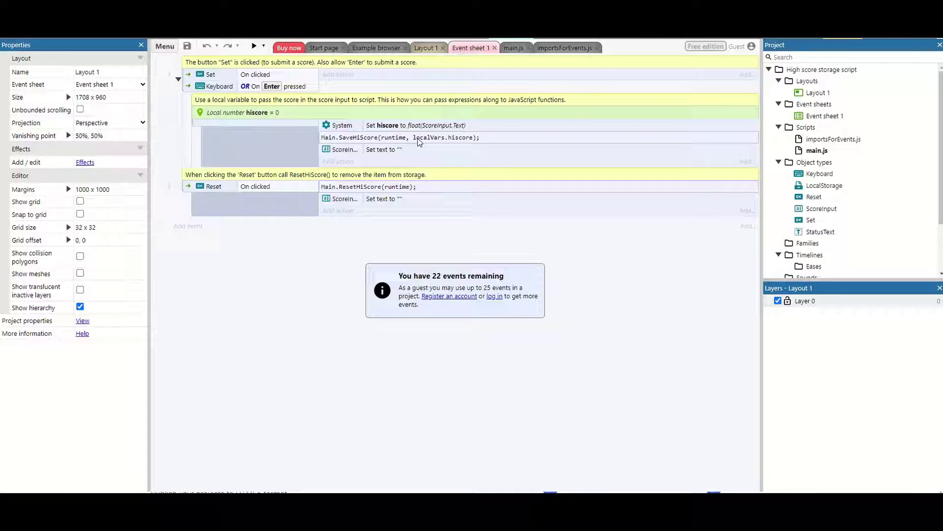
click(518, 51)
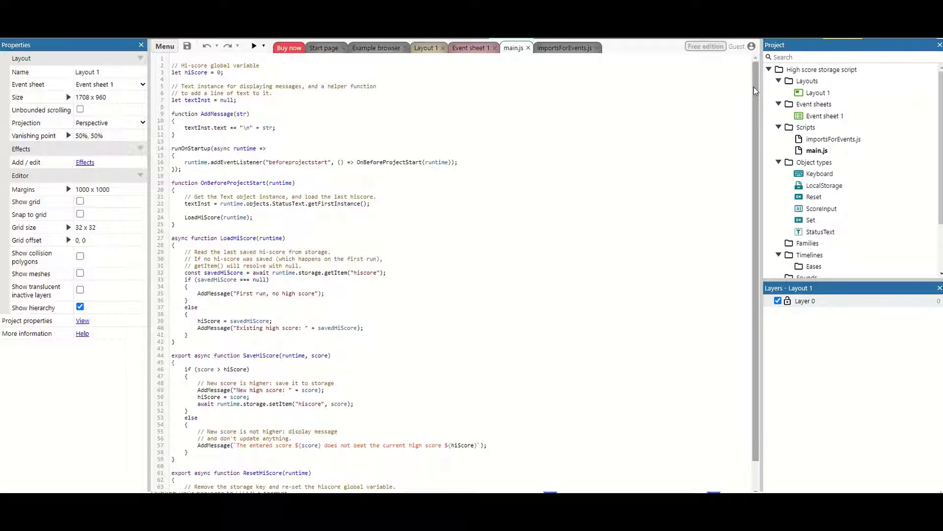
mouse_move(753, 87)
mouse_down()
mouse_move(755, 117)
mouse_move(753, 80)
mouse_up()
click(254, 46)
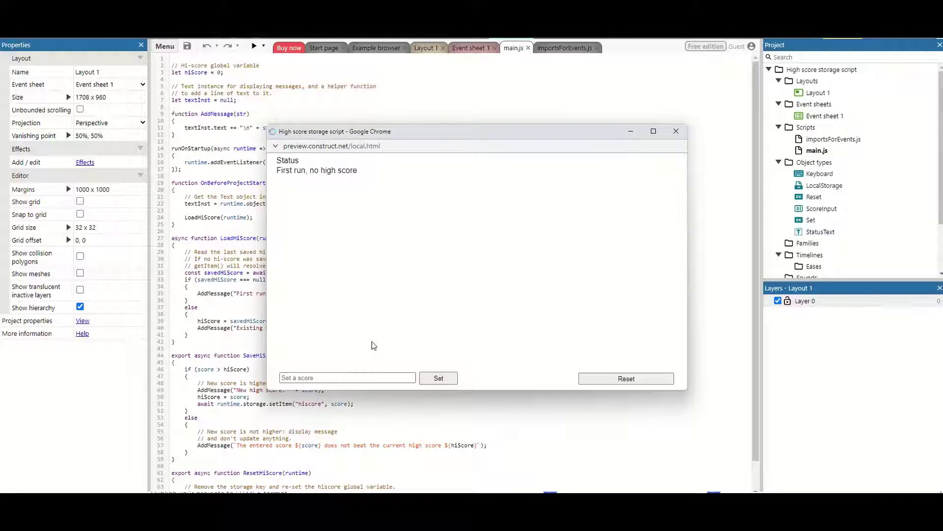
Enter scores 100, 50, 30, 230, 40 and 900, then reset the stored high score
click(369, 374)
text(100)
key(Return)
text(50)
key(Return)
text(30)
key(Return)
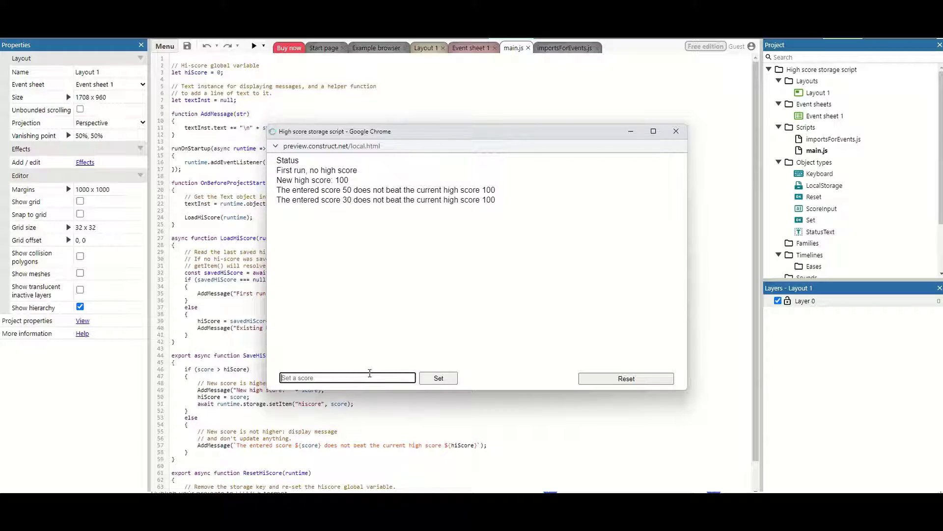
text(230)
key(Return)
text(40)
key(Return)
text(900)
key(Return)
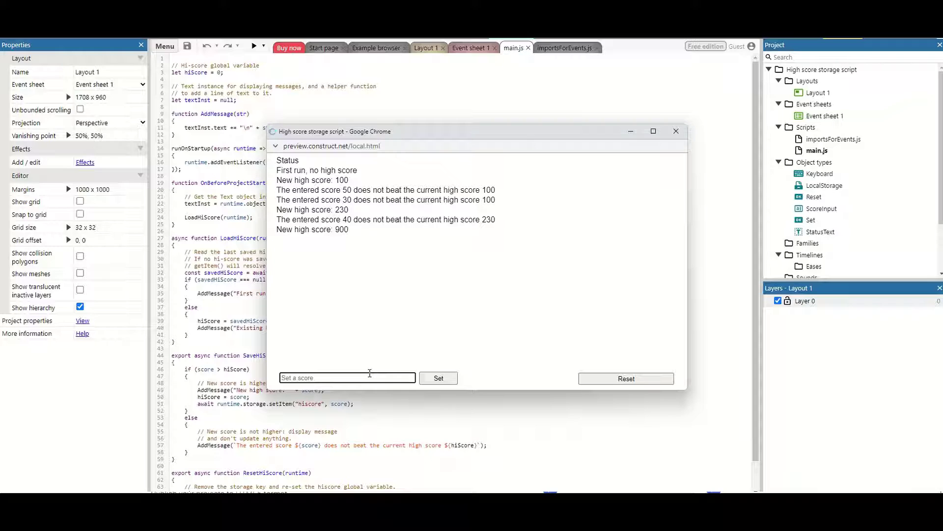
click(624, 379)
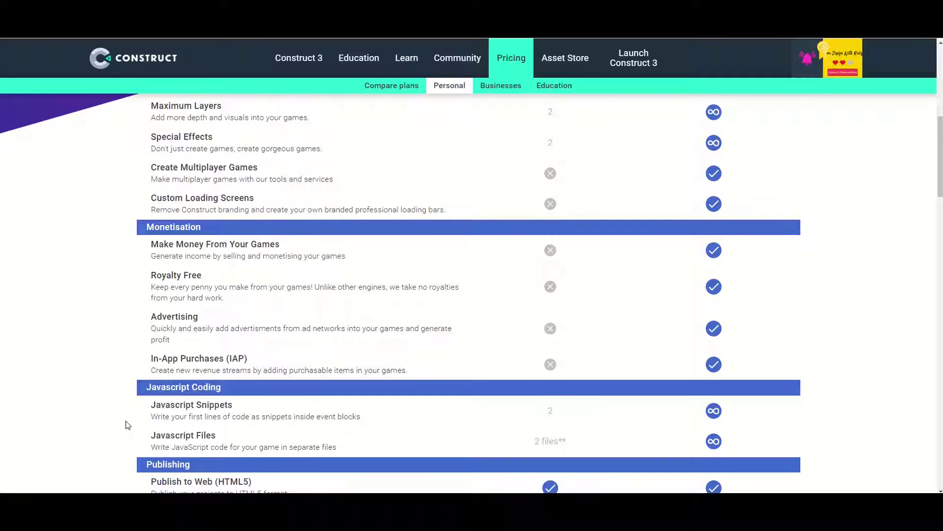
scroll(126, 420, down, 4)
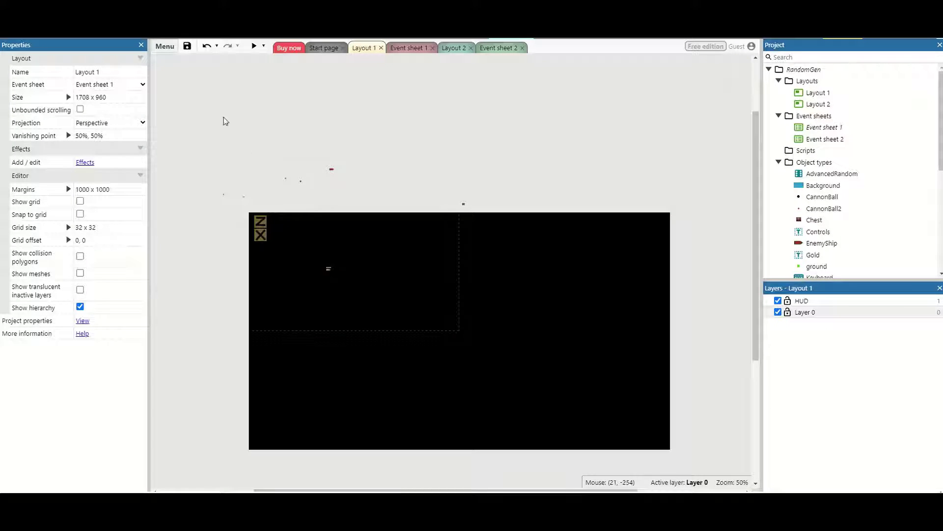
Export RandomGen as Web (HTML5) and download RandomGen.zip
click(165, 48)
mouse_move(176, 67)
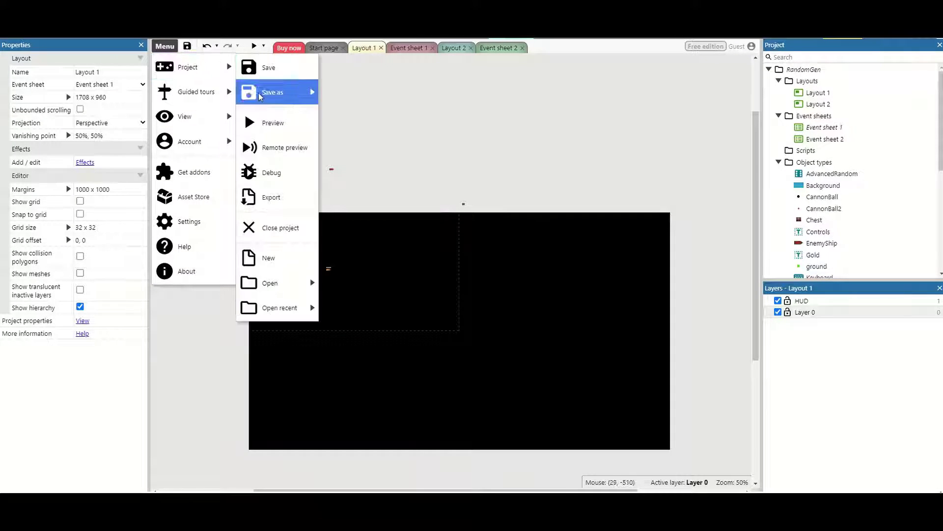
click(273, 192)
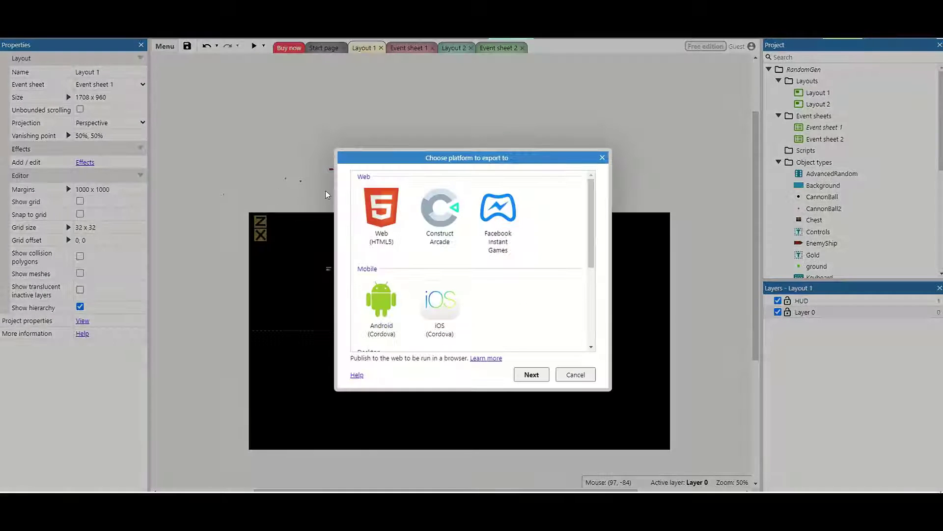
double_click(390, 213)
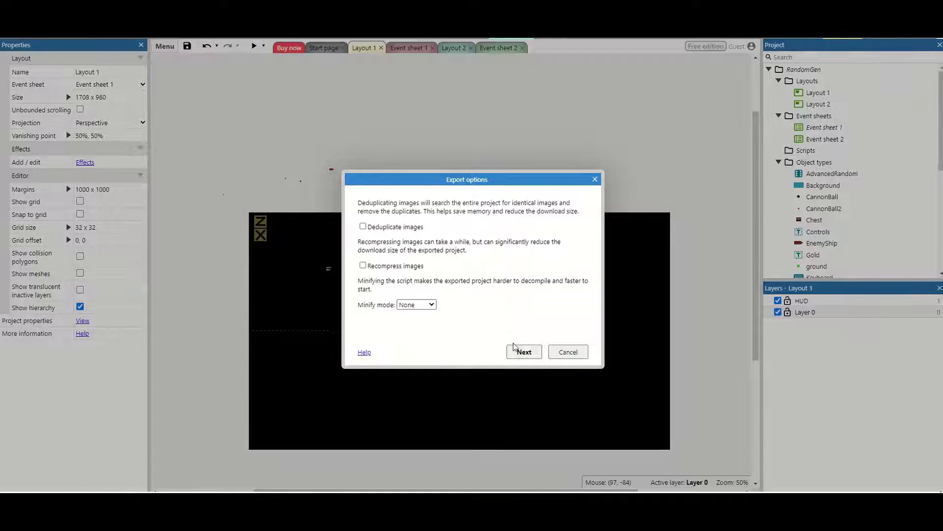
click(515, 349)
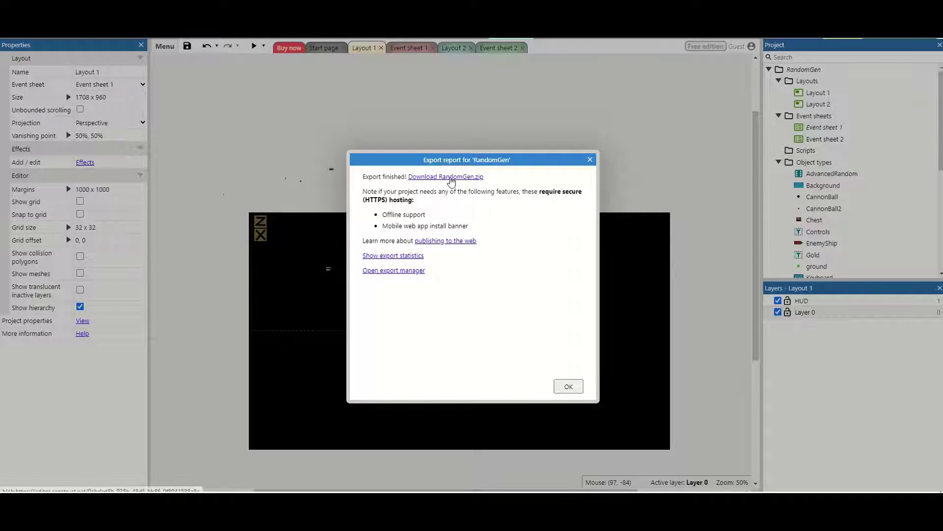
click(451, 178)
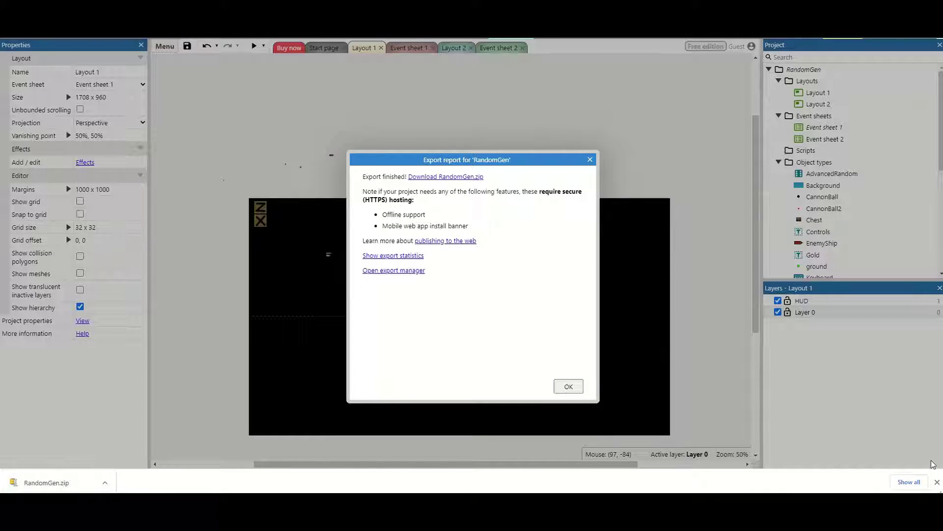
Dismiss the download notice and go to the Pirate Attack itch.io page
click(937, 482)
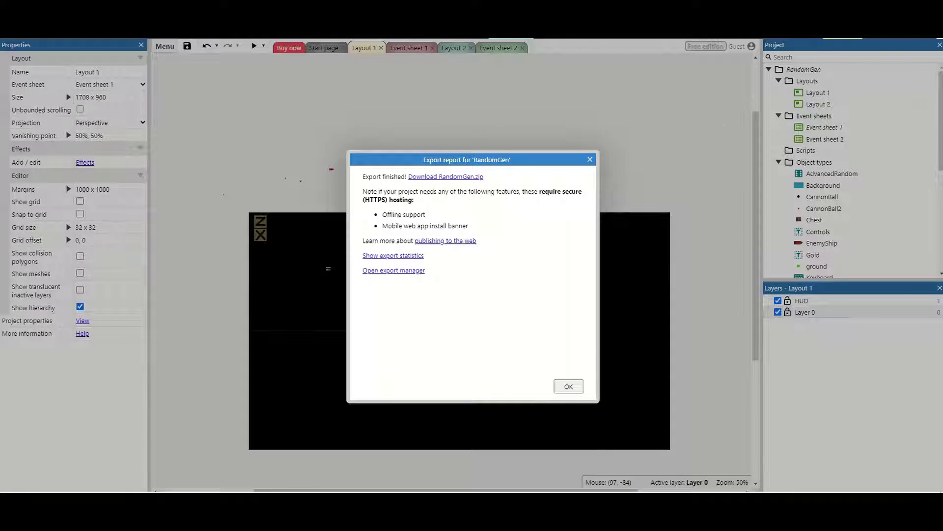
key(ctrl+Tab)
click(574, 444)
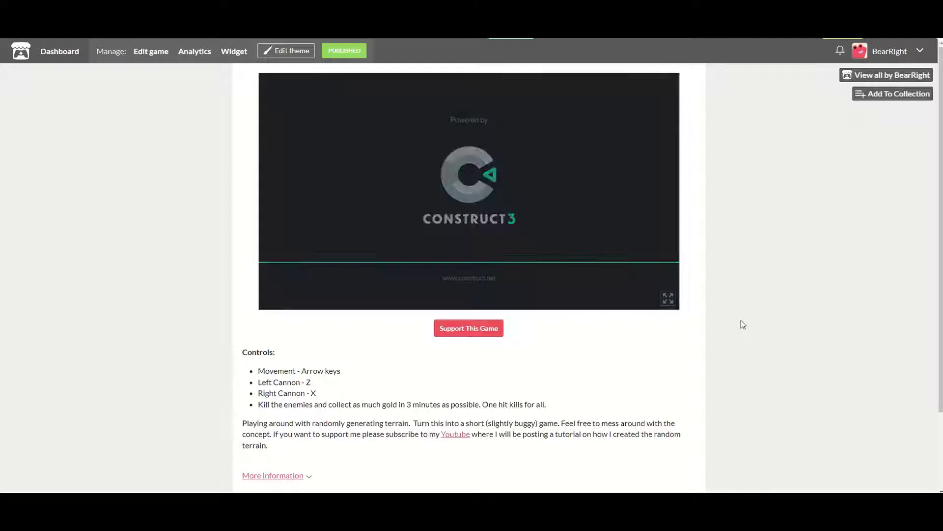
Start Pirate Attack and sail with the arrow keys until an enemy ship sinks for 100 gold
click(480, 251)
key(Left)
key(Up)
key(Left)
key(Up)
key(Left)
key(Up)
key(Right)
key(Up)
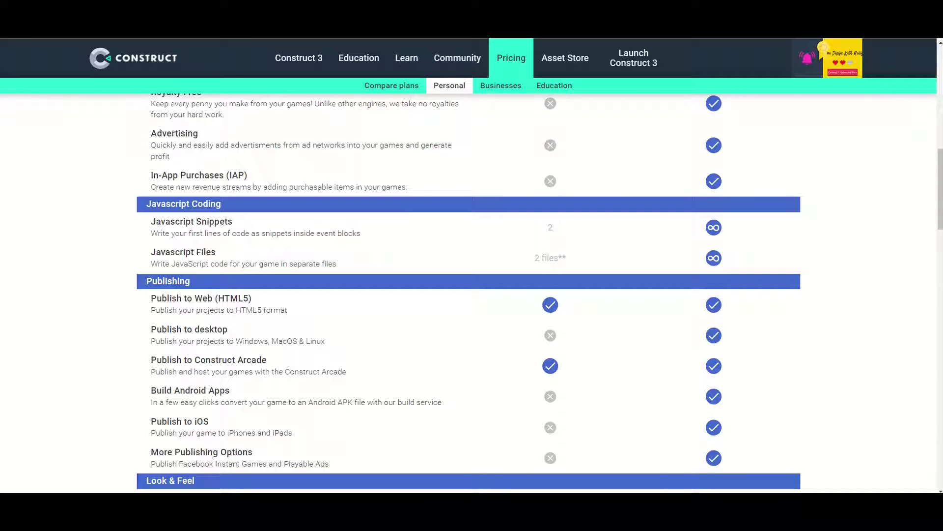
scroll(472, 294, down, 5)
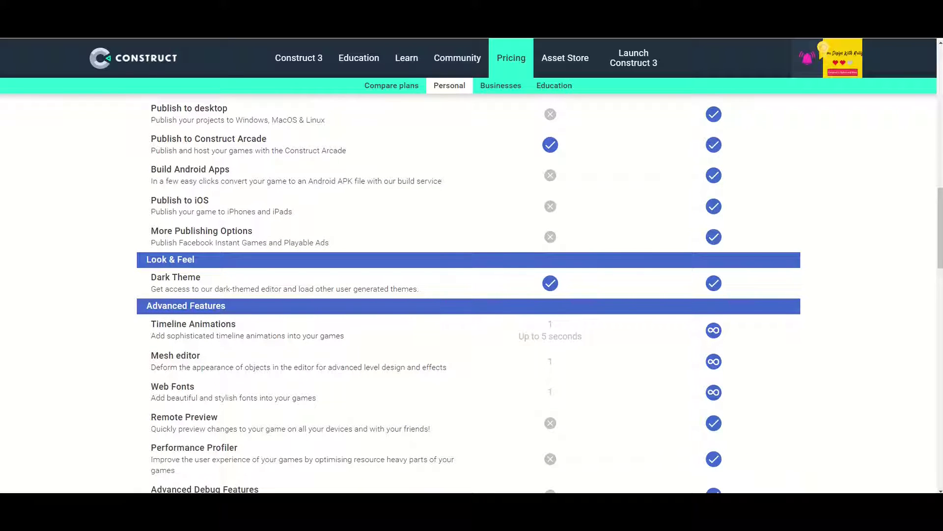
scroll(471, 294, down, 1)
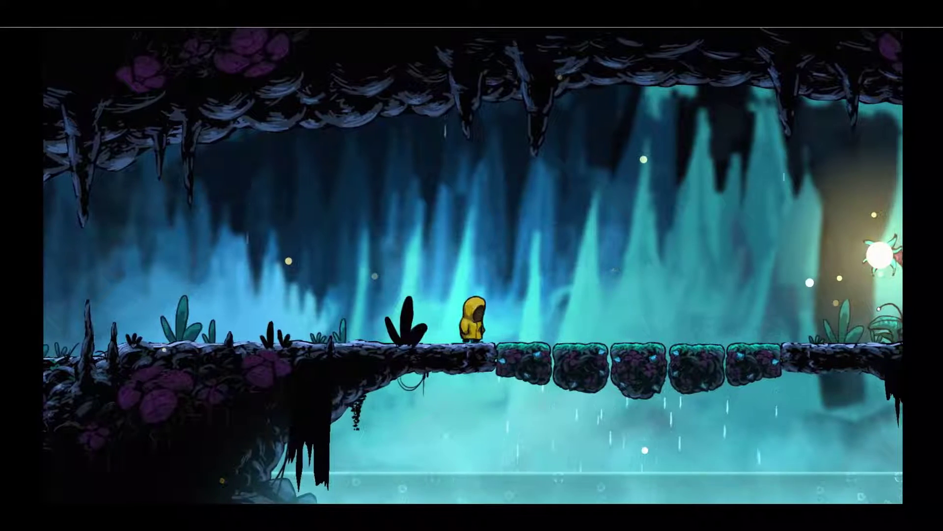
Advance the gameplay footage as the yellow-hooded character walks right across the cave's stone bridge
key(Right)
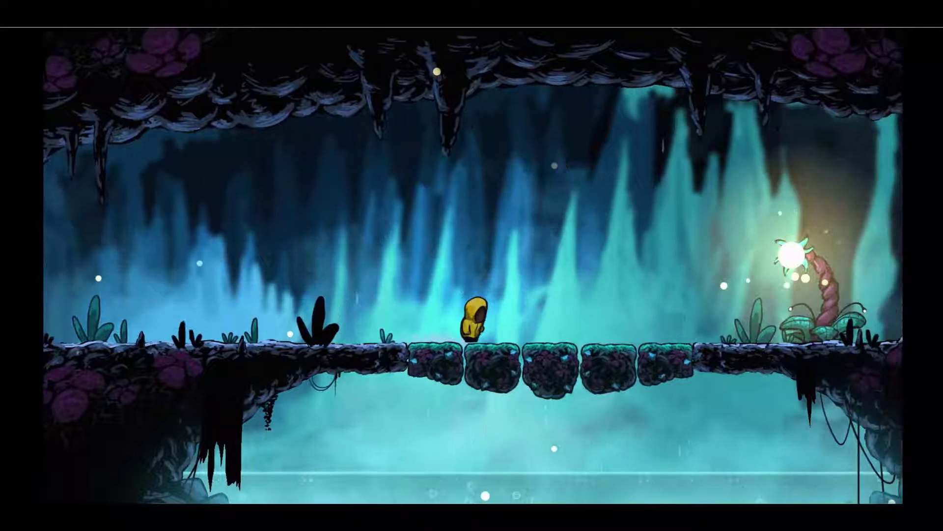
key(Right)
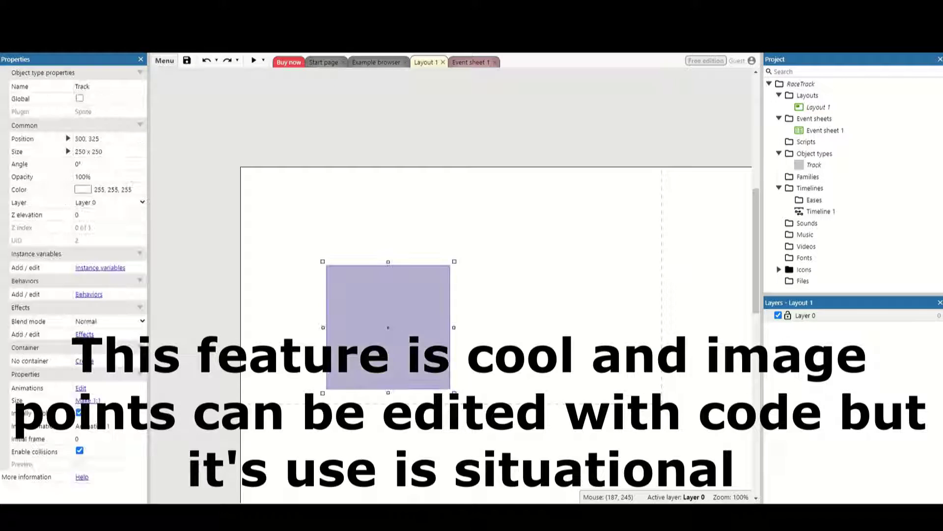
Create a mesh on the Track sprite with 5 rows
right_click(339, 290)
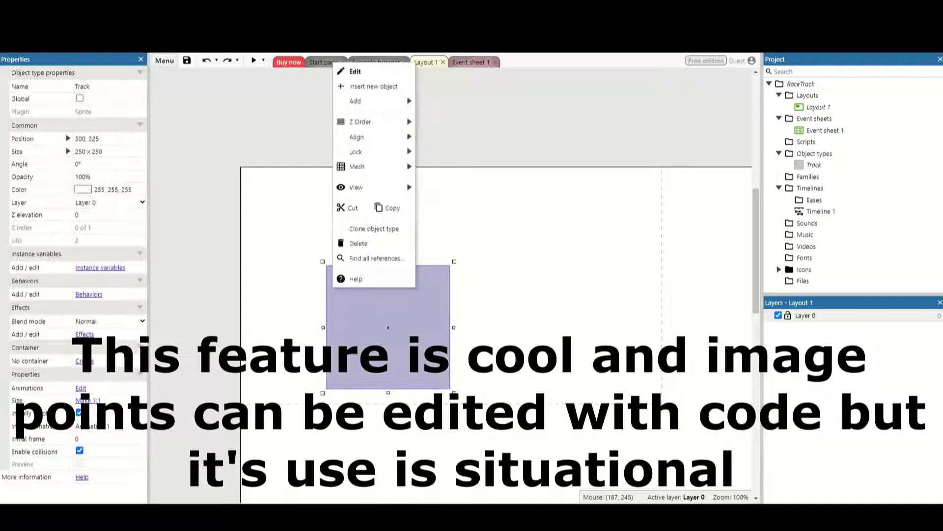
mouse_move(373, 166)
click(450, 166)
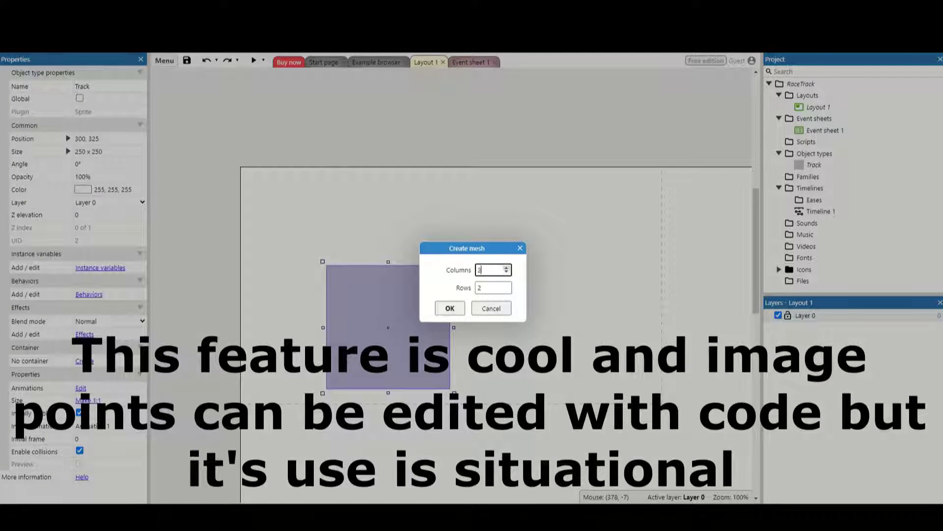
key(Tab)
text(5)
click(450, 308)
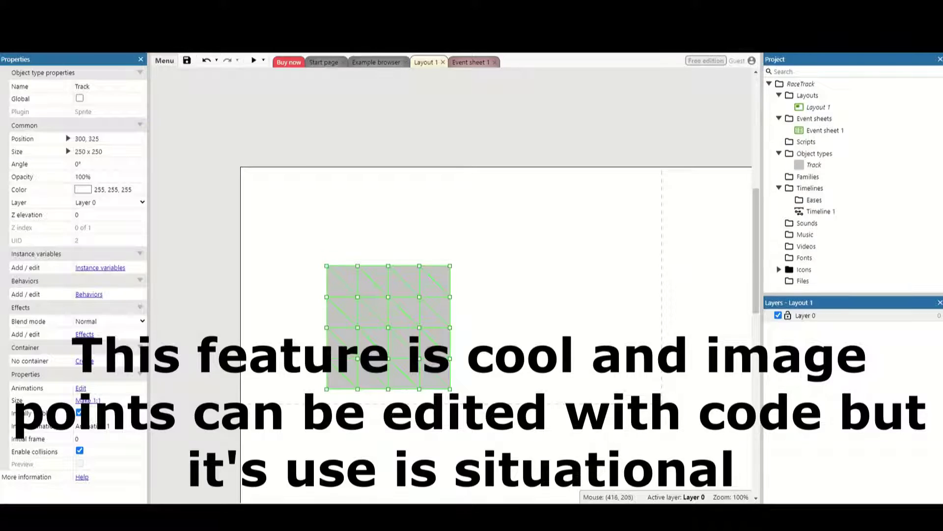
Drag the Track mesh's right, bottom, left and top points outward into a jagged shape
drag(446, 269, 519, 224)
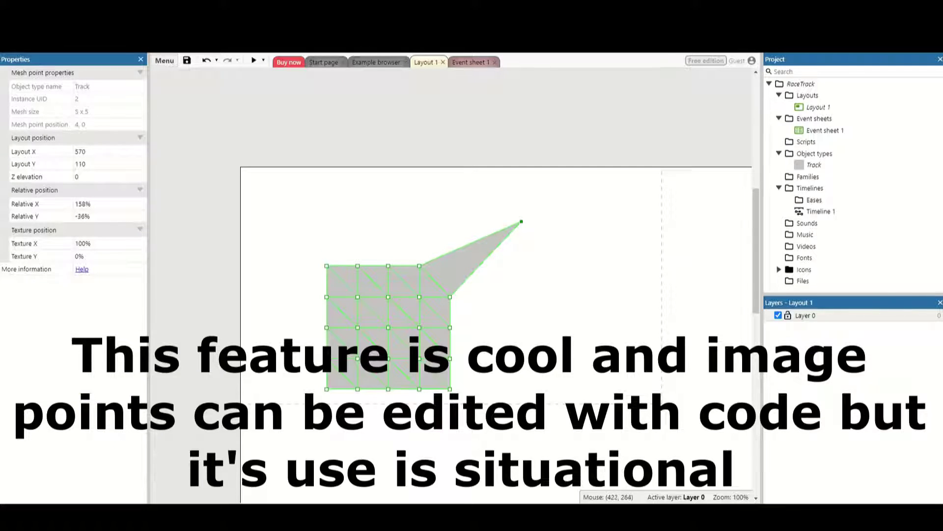
drag(450, 297, 524, 330)
drag(451, 327, 512, 391)
drag(450, 358, 485, 449)
drag(450, 389, 440, 447)
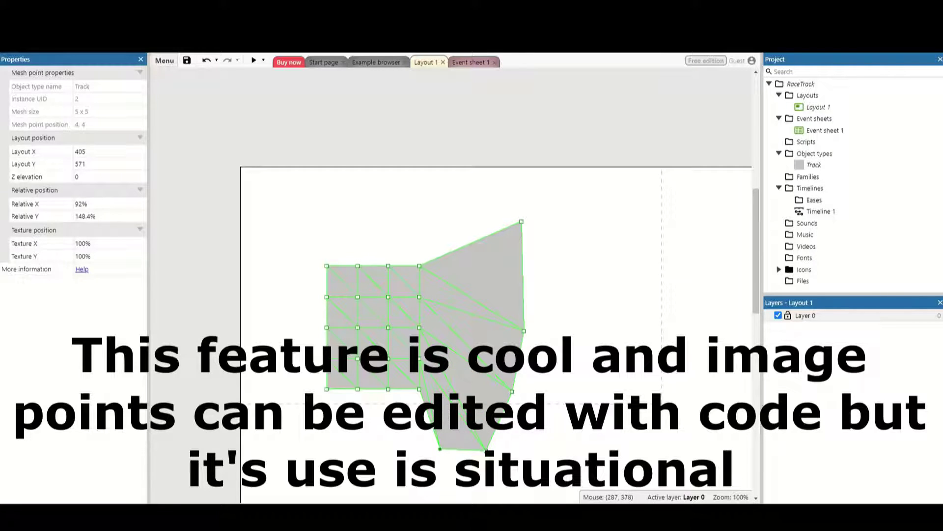
drag(327, 359, 258, 271)
drag(327, 296, 268, 217)
drag(327, 266, 371, 215)
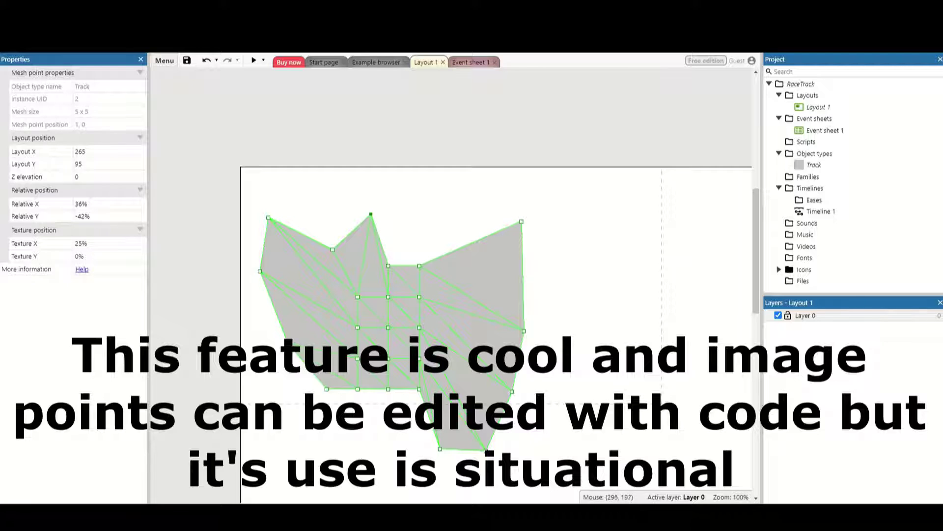
drag(387, 265, 416, 172)
drag(419, 266, 435, 239)
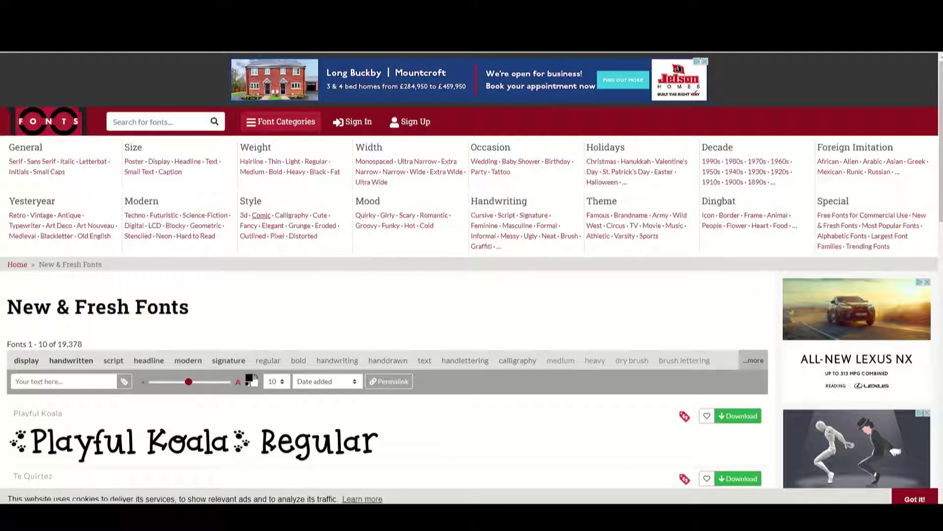
Download the Homoarakhn font from 1001 Fonts' Comic category as homoarakhn.zip
click(261, 215)
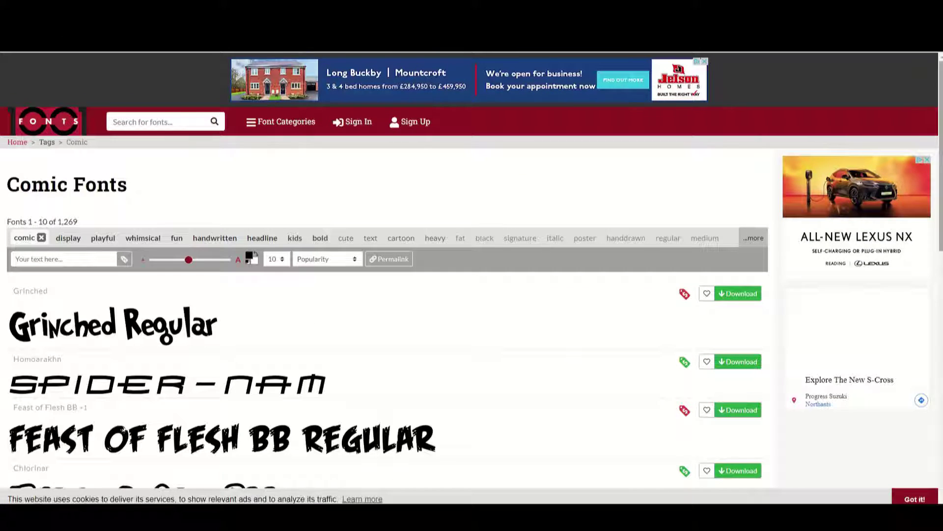
scroll(472, 270, down, 3)
scroll(472, 270, down, 3)
scroll(472, 270, down, 1)
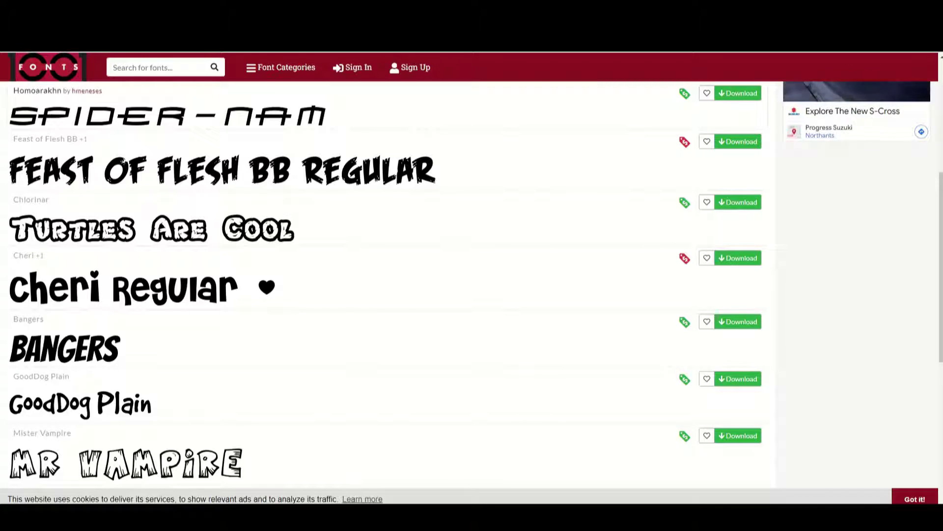
click(738, 93)
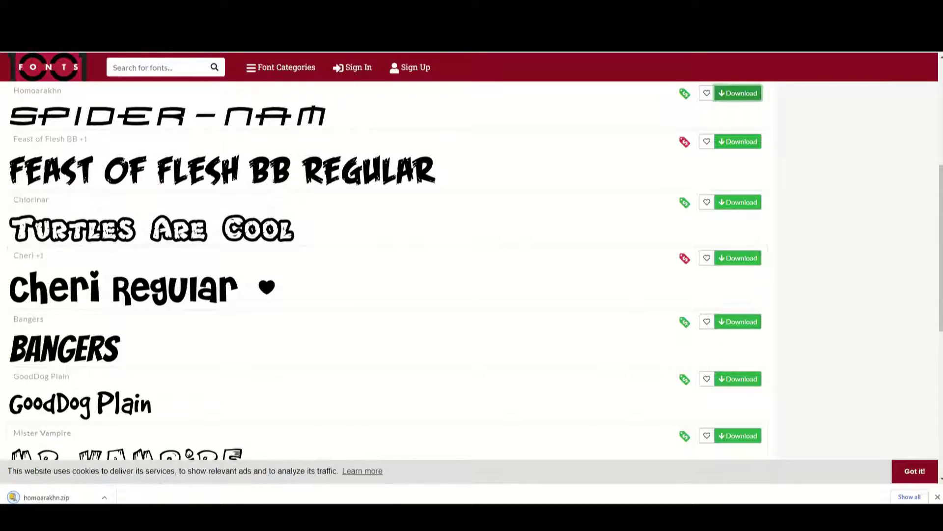
click(104, 497)
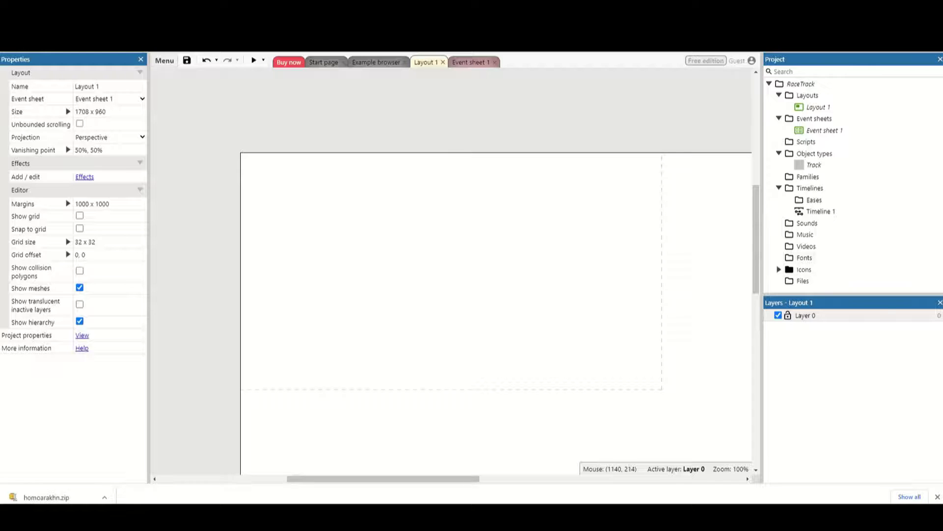
Import HOMOARAK.TTF from the homoarakhn folder into the project's Fonts
right_click(805, 258)
click(835, 267)
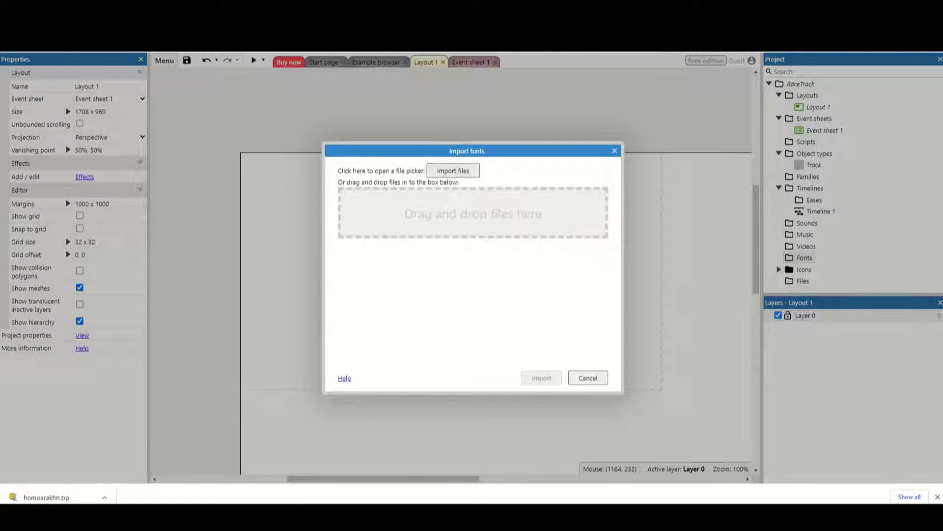
click(453, 170)
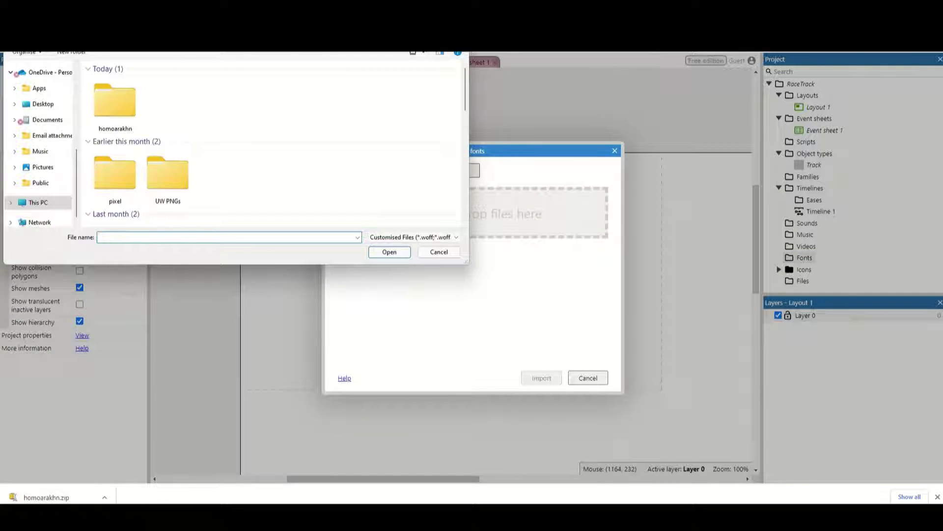
double_click(115, 103)
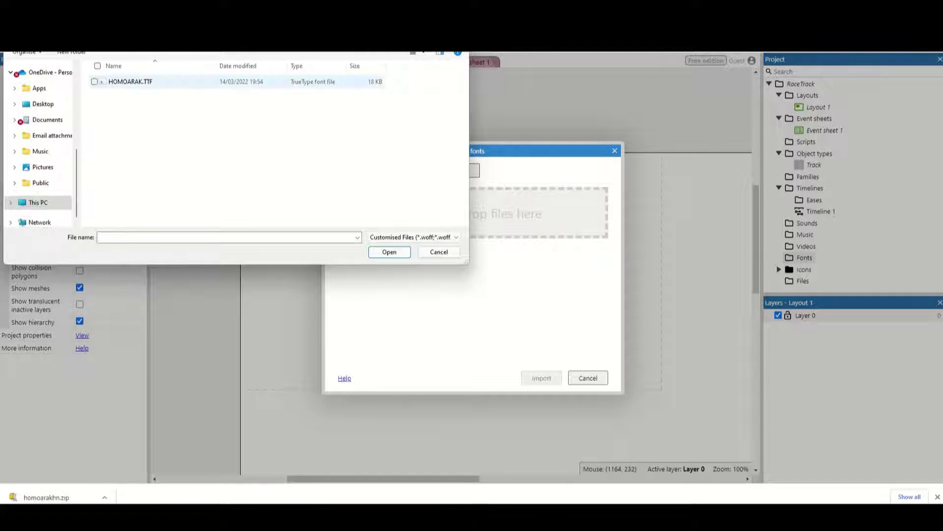
double_click(130, 81)
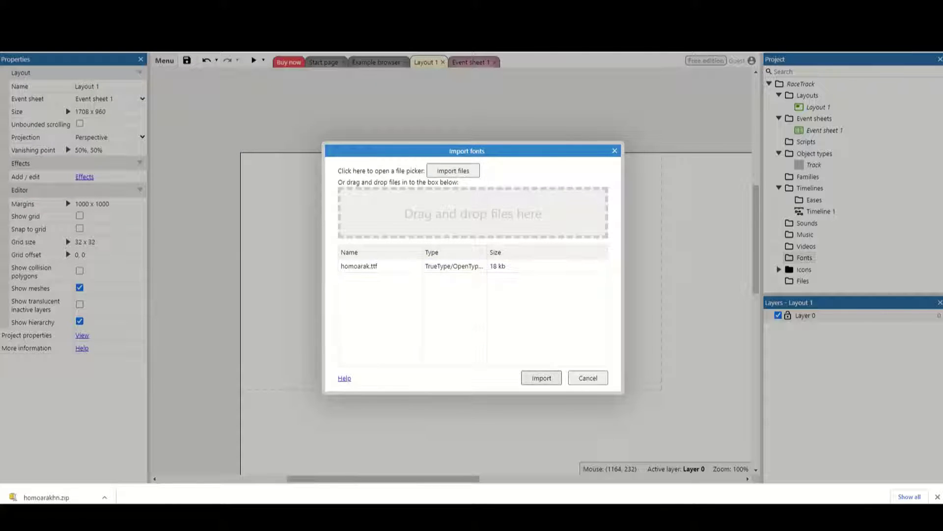
click(541, 378)
Insert a new object on the layout and scroll the object type list to Text
right_click(336, 251)
click(374, 259)
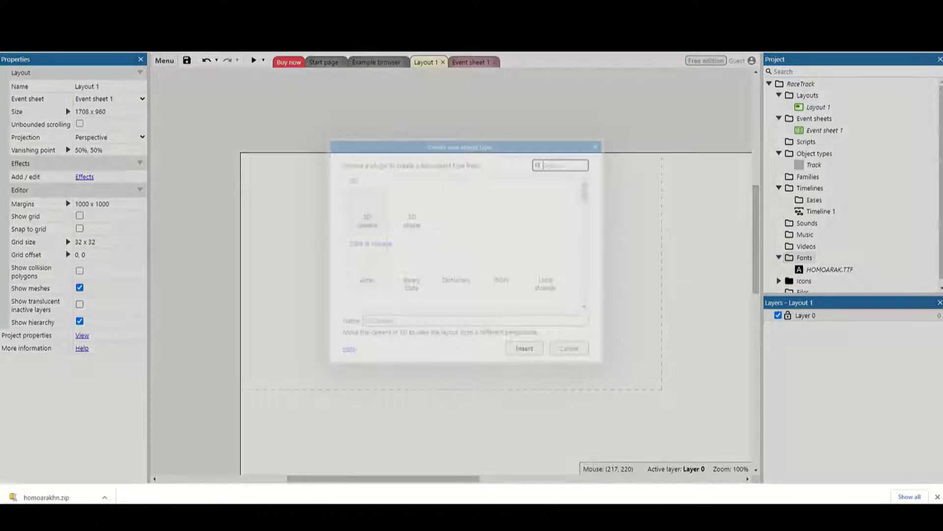
scroll(466, 243, down, 5)
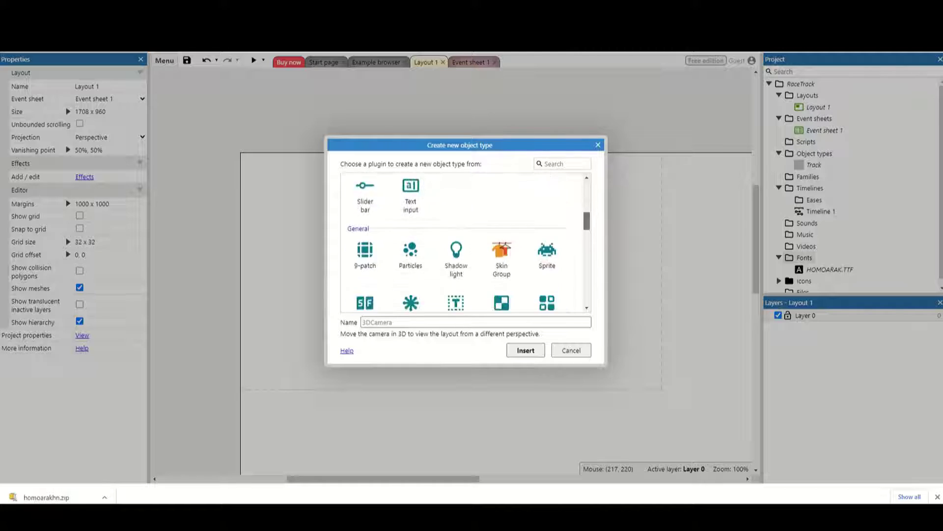
scroll(465, 243, down, 2)
Create a Text object type and place it near the layout's top-left
click(456, 246)
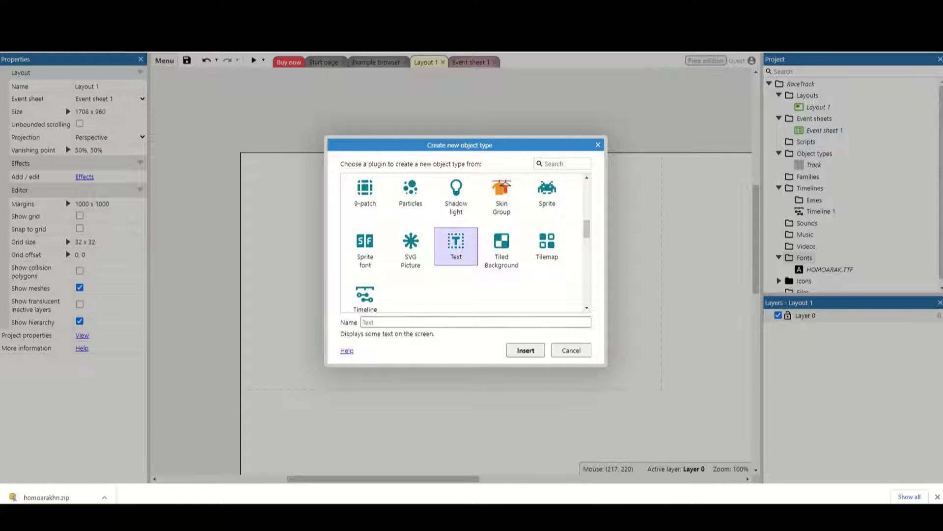
key(Return)
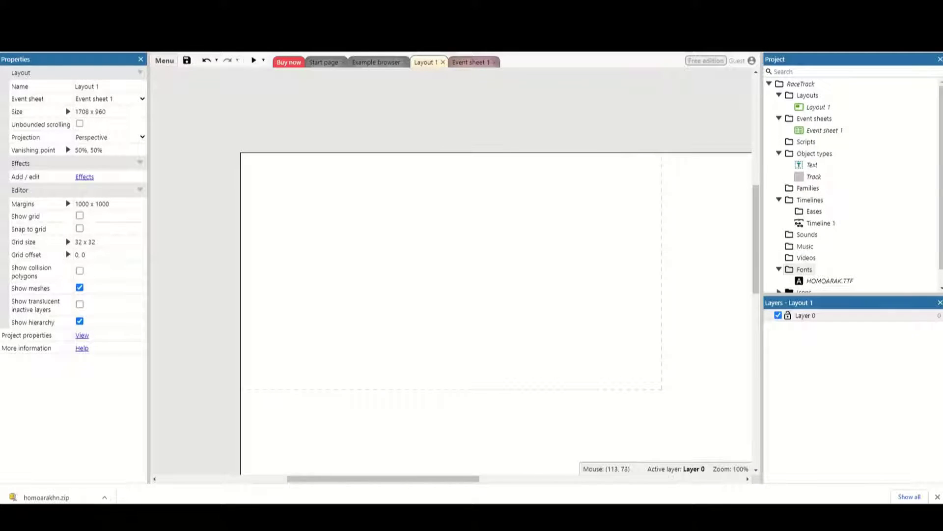
click(289, 189)
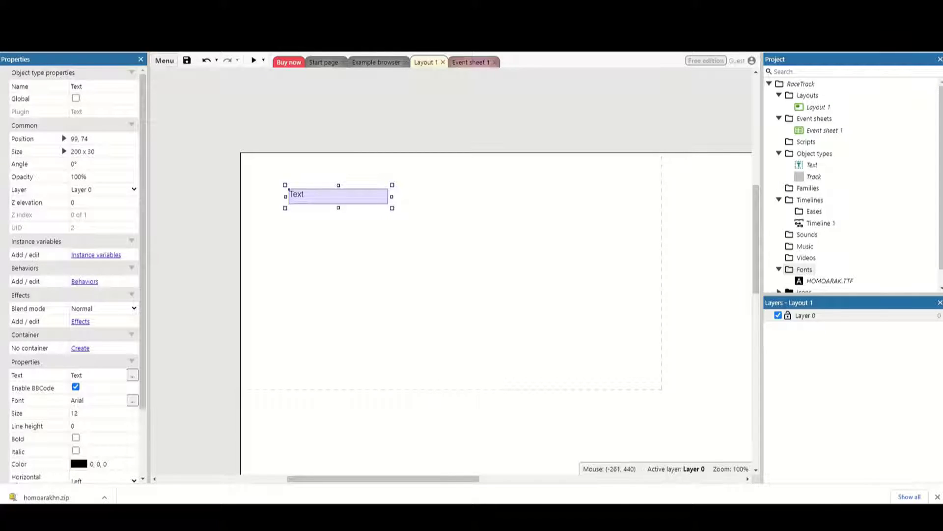
Set the Text object's text to Hello and expand its web font choices
click(94, 374)
text(Hello)
key(Tab)
click(132, 400)
click(473, 260)
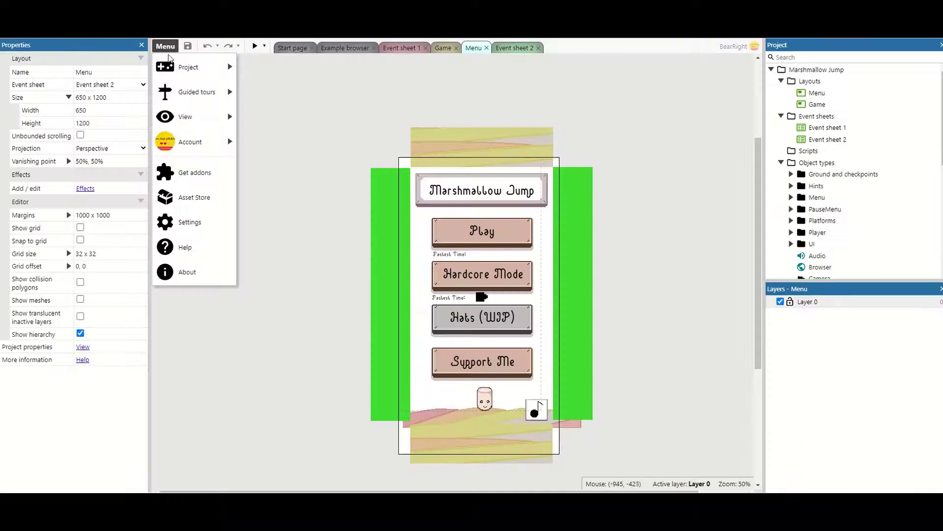
Host a remote preview of Marshmallow Jump starting on Menu (after trying Game), and copy its link
mouse_move(177, 66)
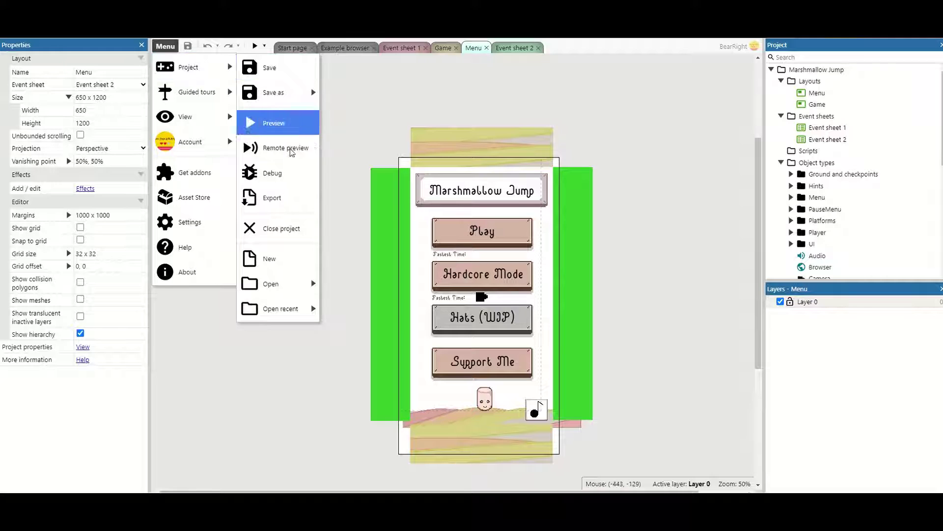
click(263, 46)
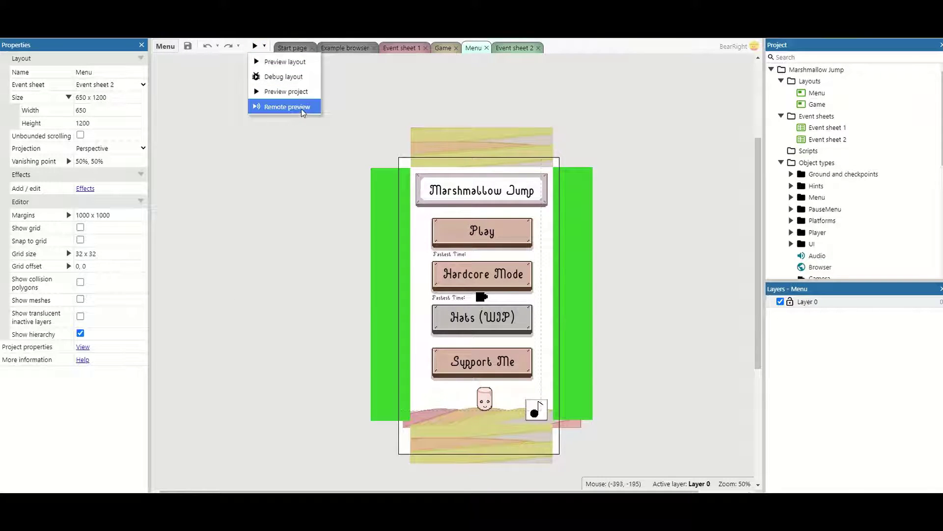
click(290, 107)
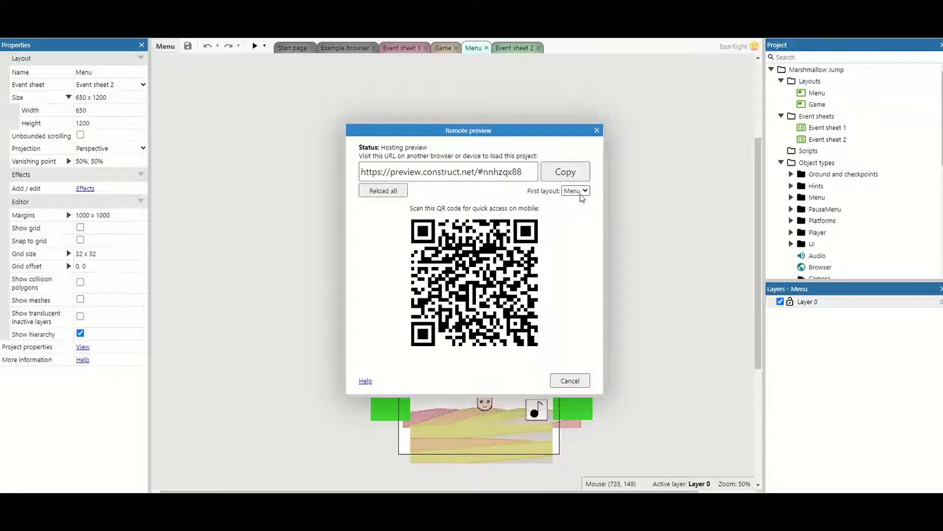
click(582, 196)
click(578, 209)
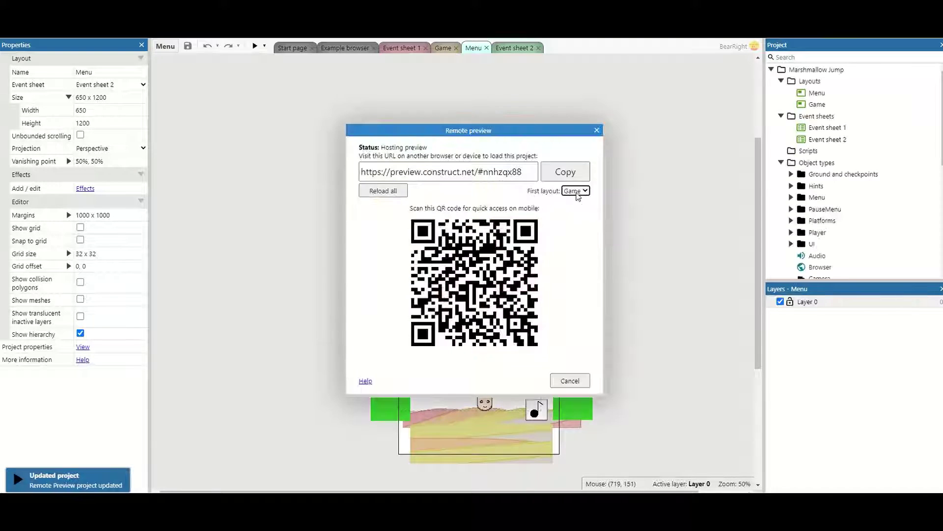
click(578, 194)
click(576, 201)
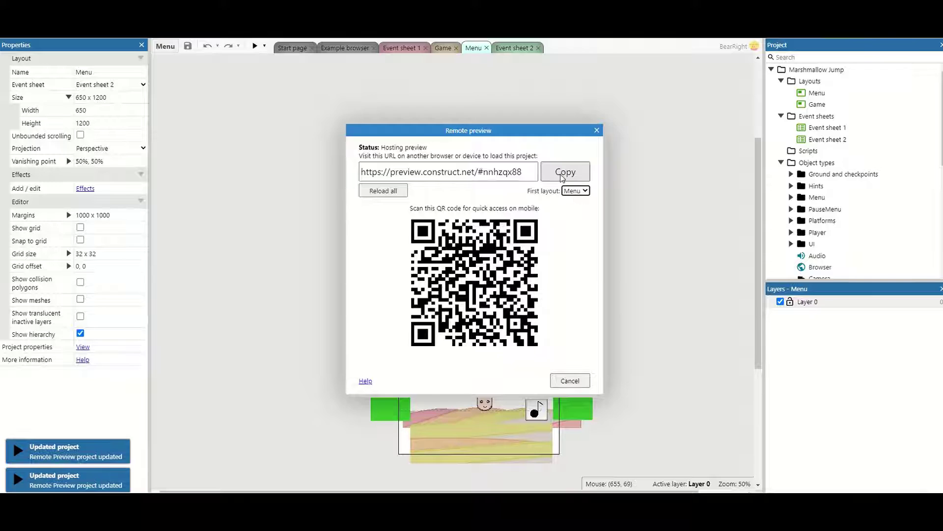
click(564, 173)
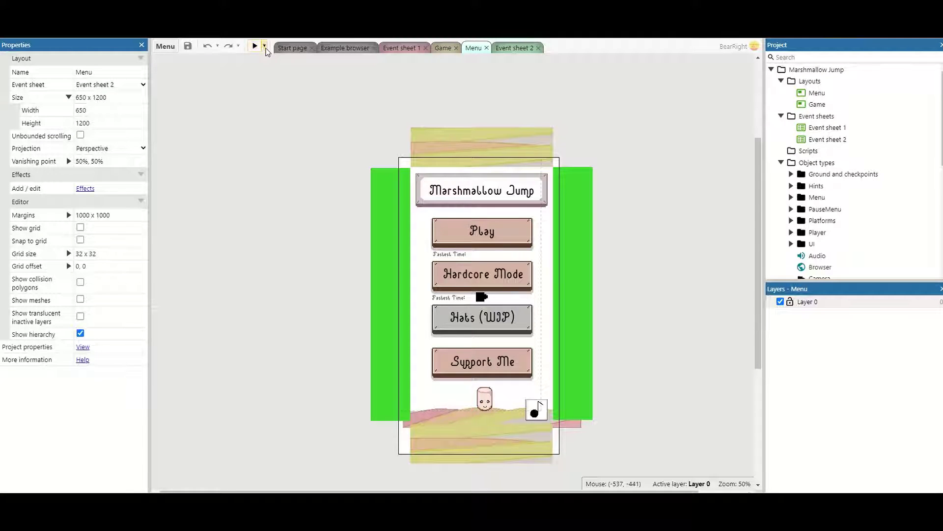
Run Marshmallow Jump in a debug preview with the Inspector showing frame rate and CPU figures
click(264, 47)
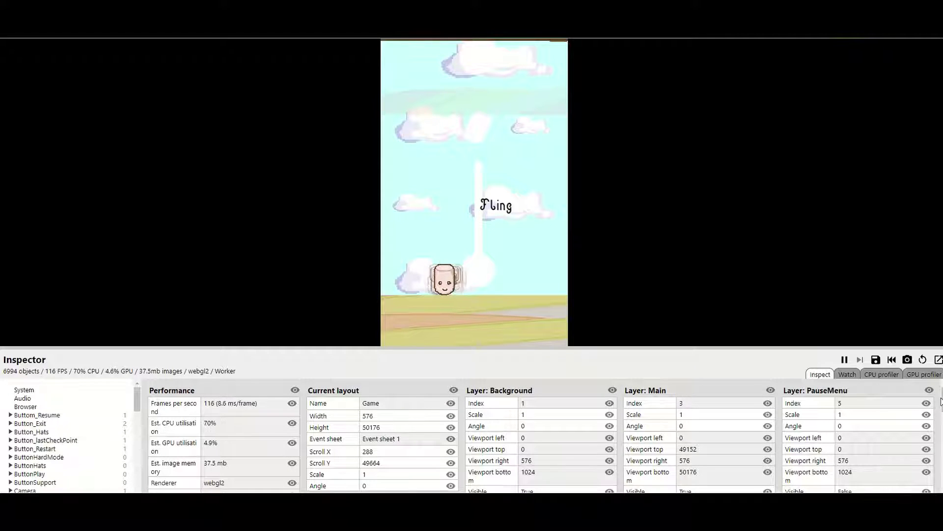
Scroll down through the debug Inspector's panels
scroll(942, 409, down, 1)
scroll(942, 409, down, 3)
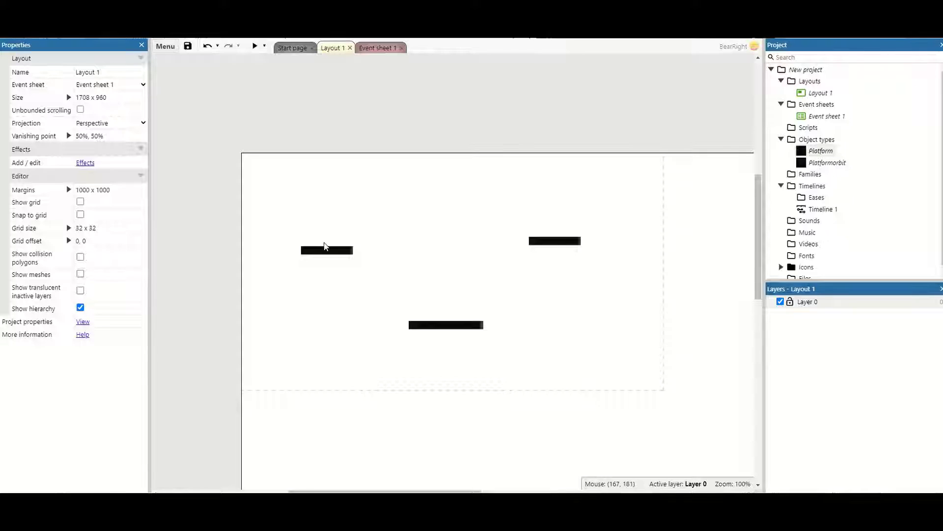
Give the left platform's Sine magnitude 200, period 2 and Angle movement, previewing live
click(324, 253)
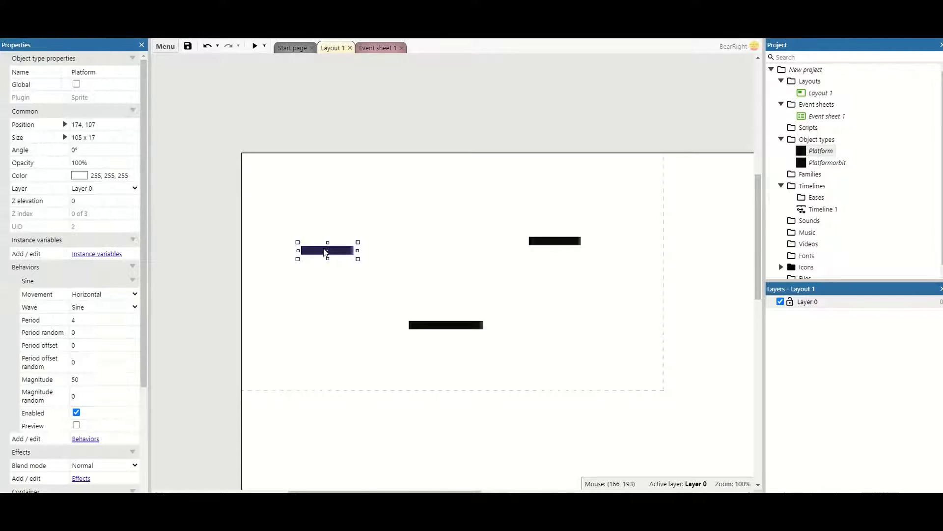
click(77, 426)
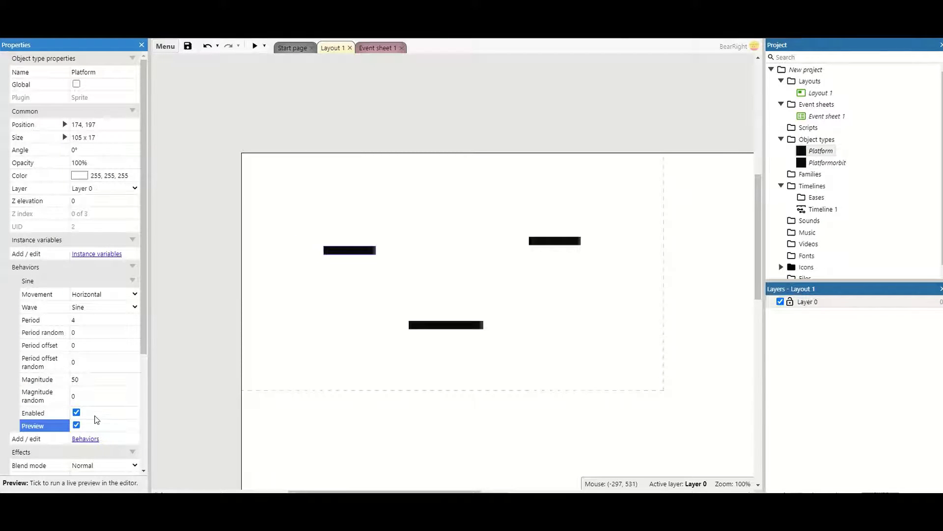
click(91, 378)
text(200)
key(Tab)
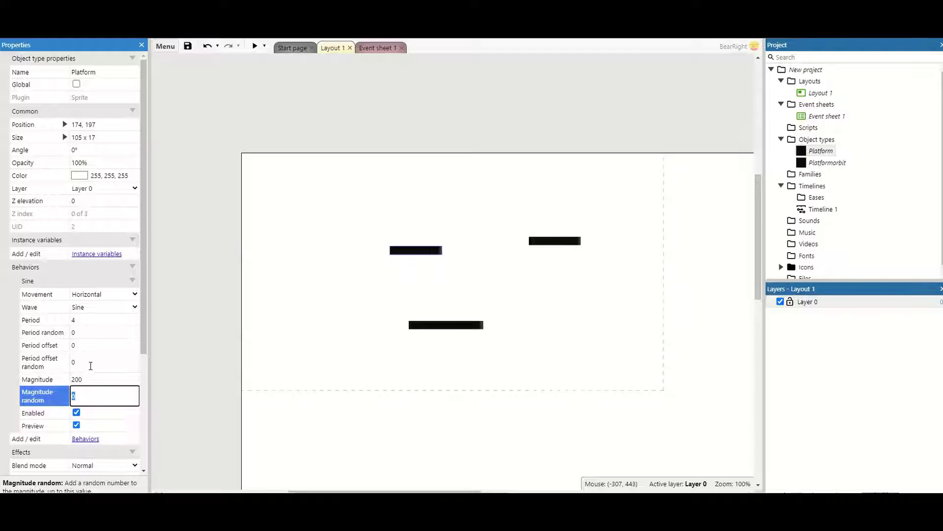
click(82, 321)
text(2)
key(Tab)
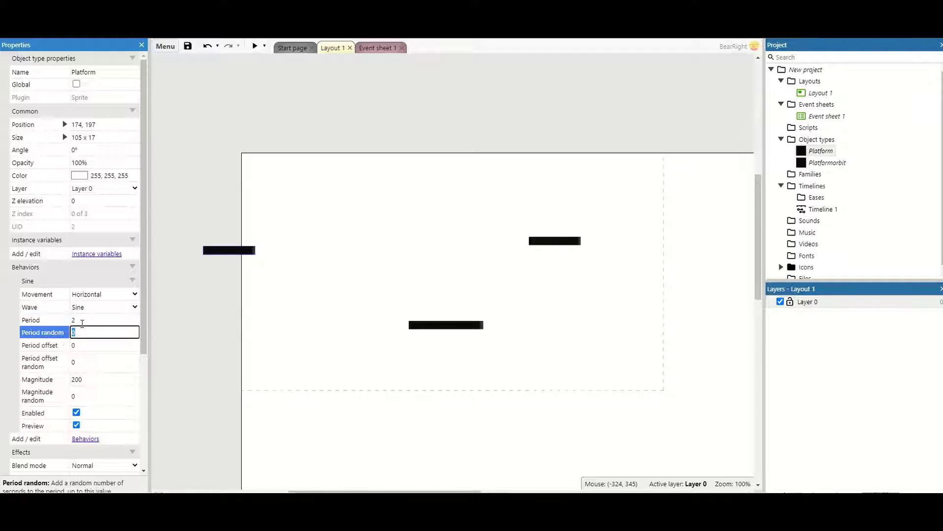
click(95, 293)
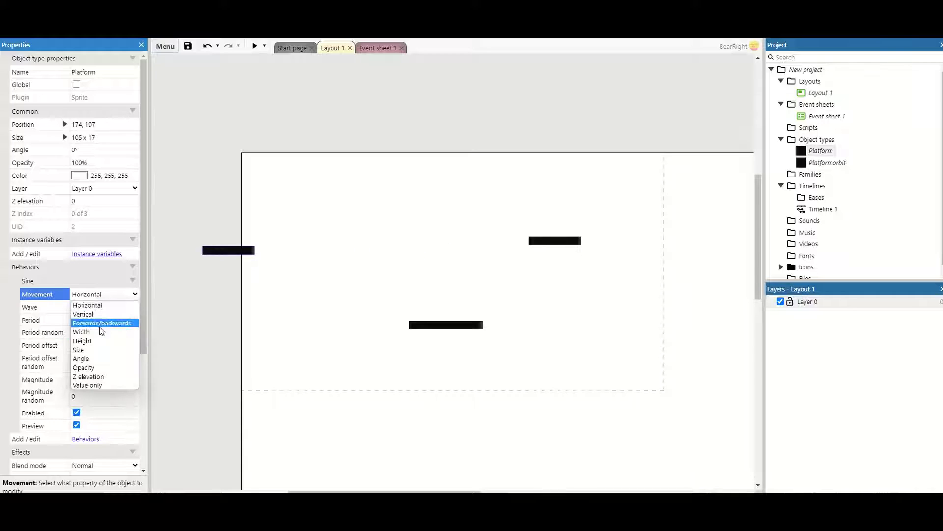
click(103, 341)
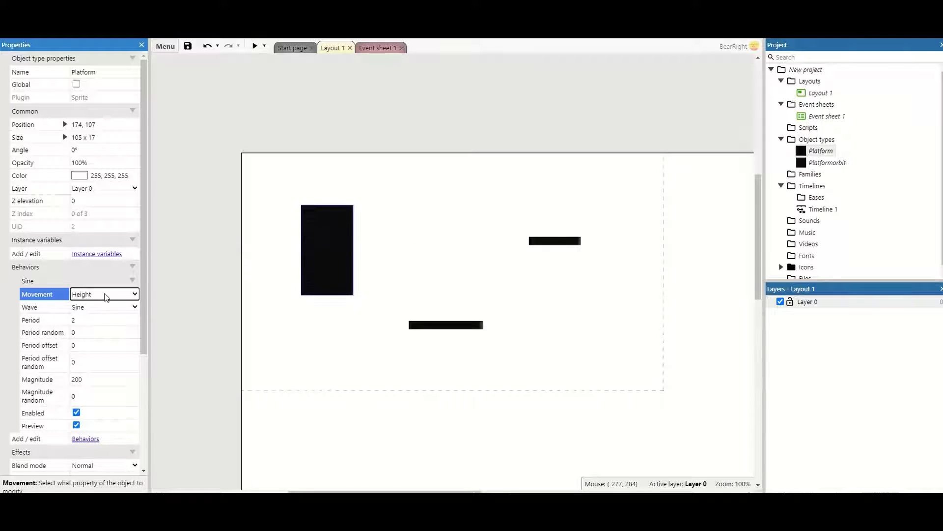
click(104, 295)
click(114, 358)
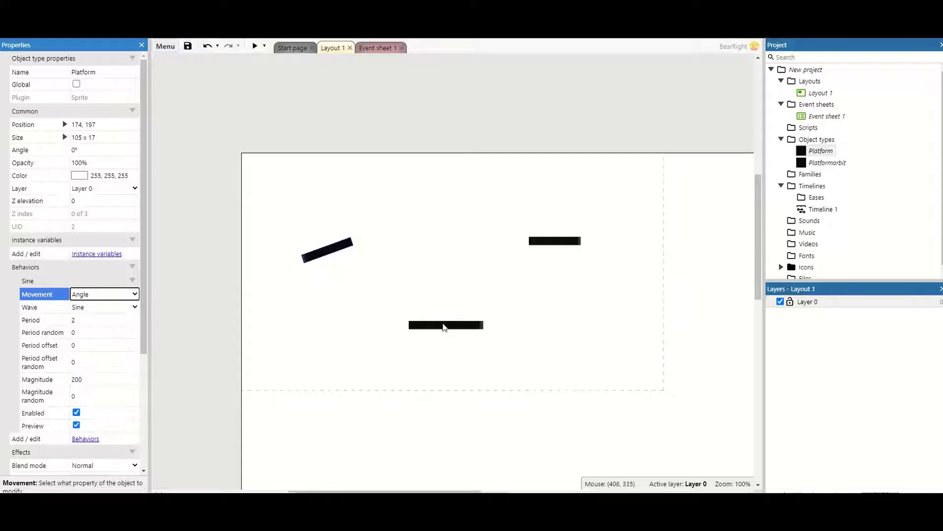
Set the bottom platform's Sine magnitude to 300 with live preview on
click(444, 328)
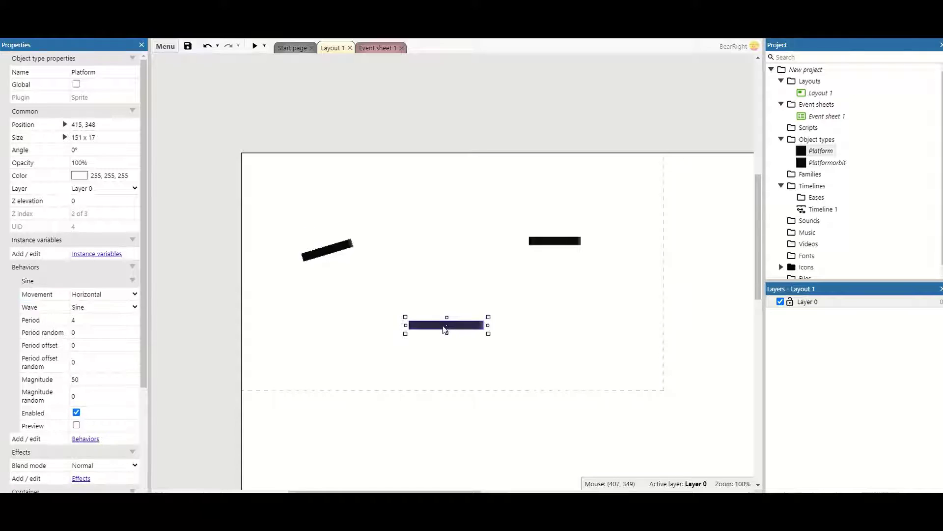
click(77, 425)
click(84, 380)
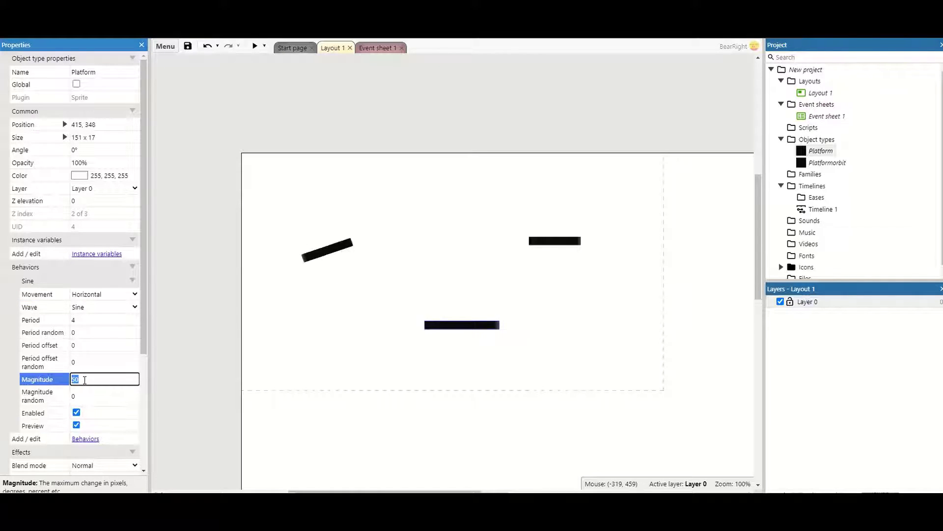
text(300)
key(Tab)
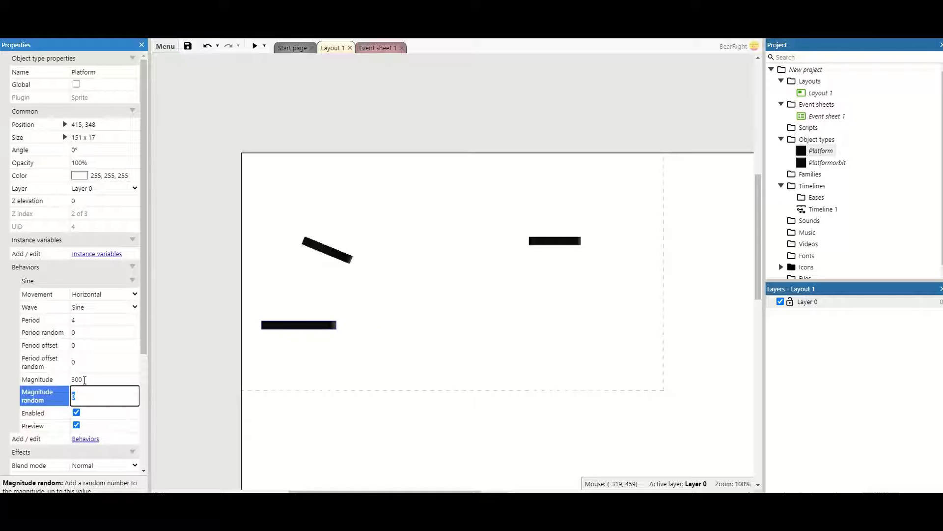
Set the orbiting platform's primary radius to 200, then stop the left platform's live preview
click(541, 243)
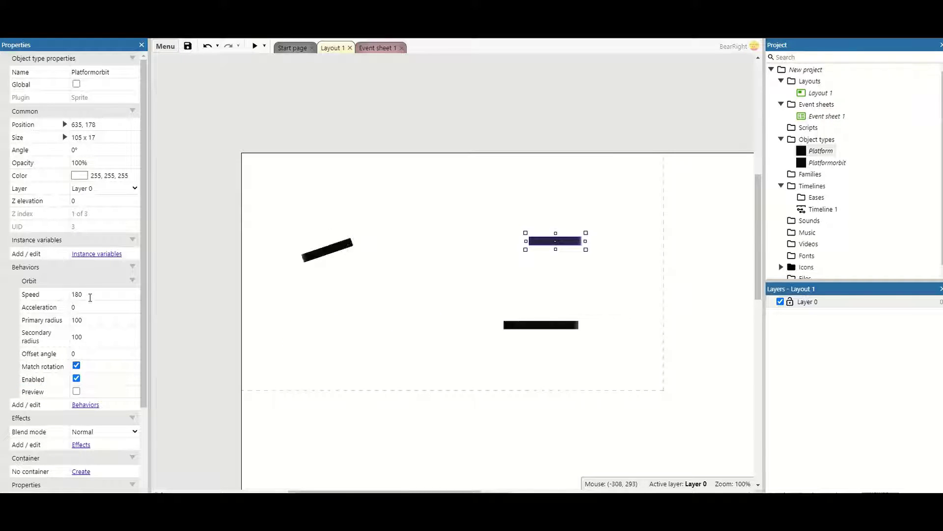
click(77, 391)
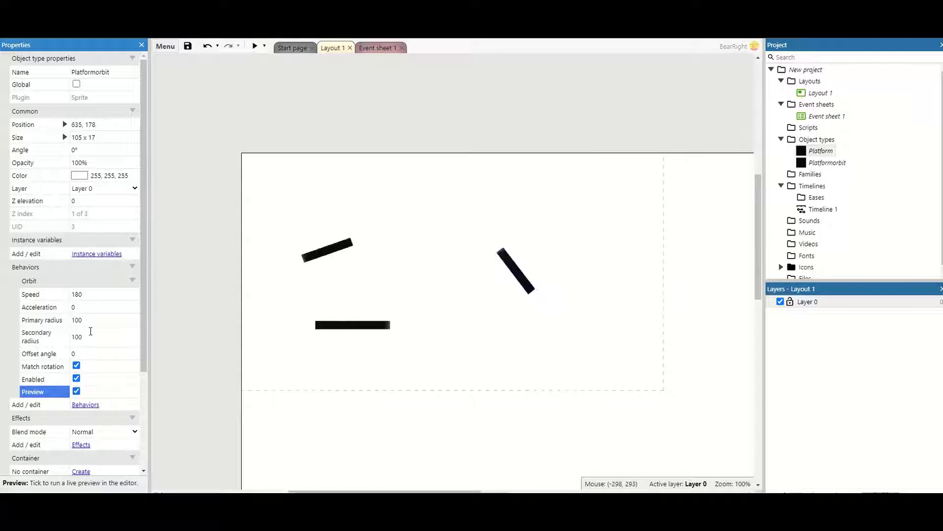
click(90, 321)
text(200)
key(Tab)
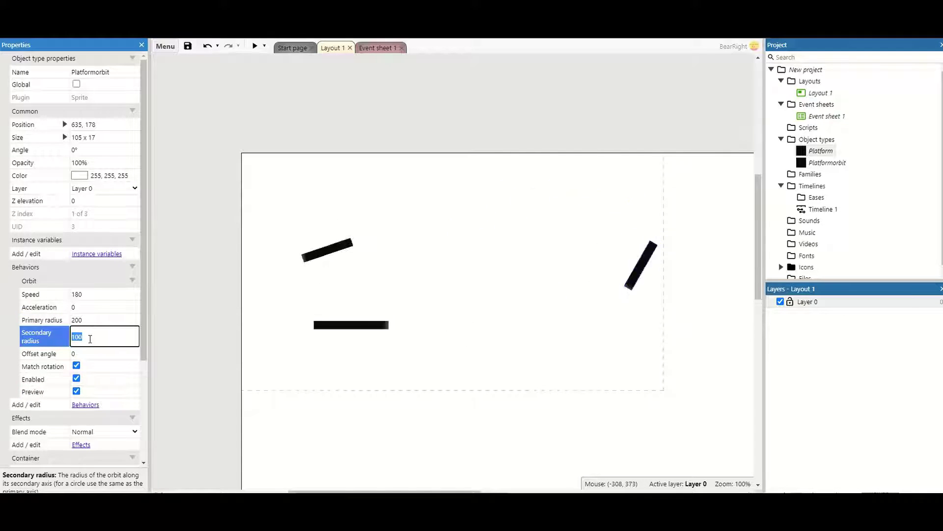
click(78, 394)
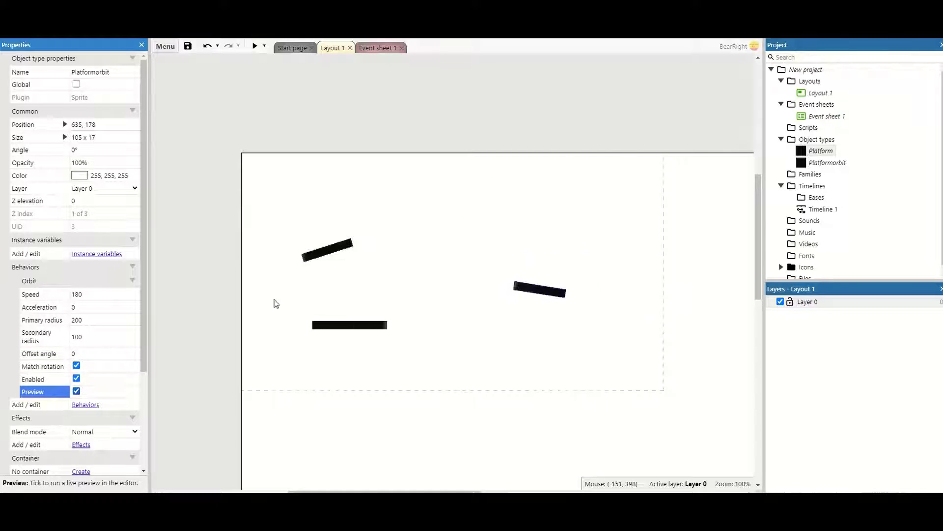
click(324, 251)
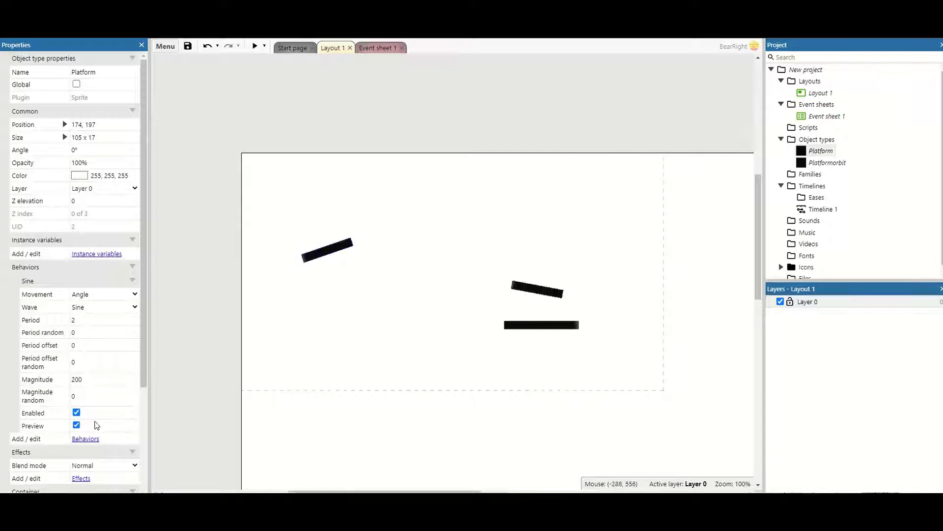
click(76, 425)
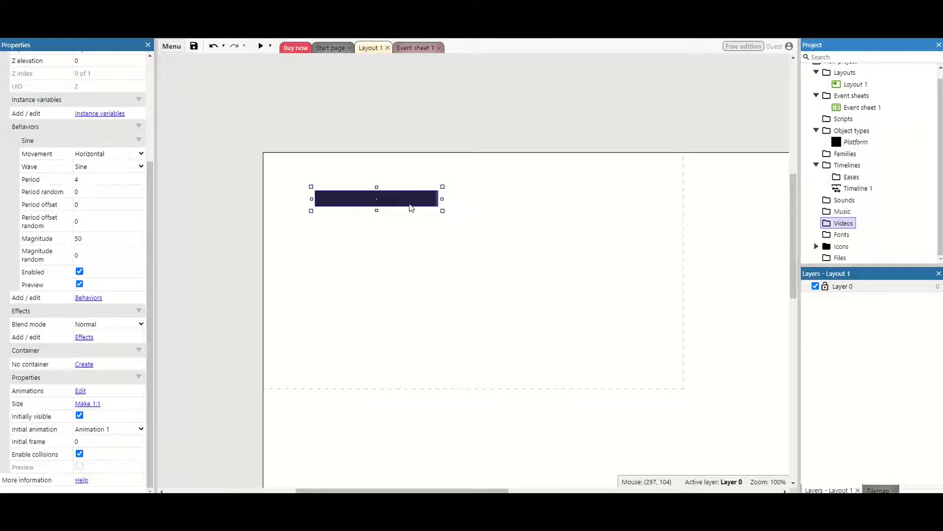
Try opening the Z Order bar for the Free Edition platform, which is refused
right_click(411, 207)
mouse_move(461, 261)
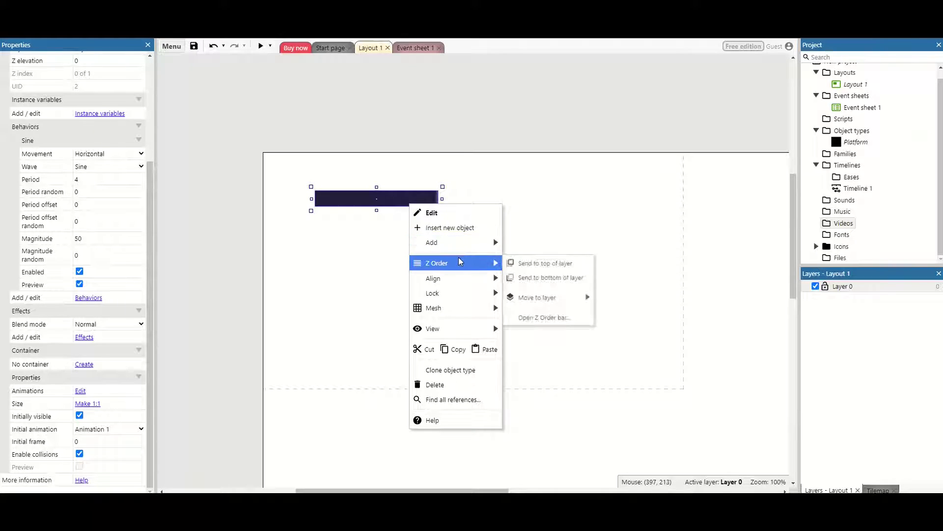
click(541, 319)
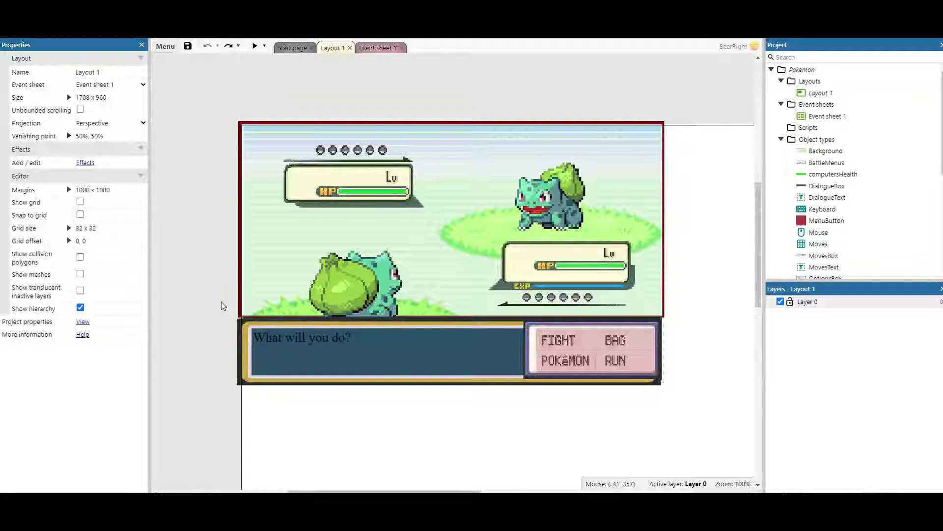
Select the battle layout's dialogue-box objects and open the Z Order bar for them
drag(221, 302, 693, 404)
right_click(547, 368)
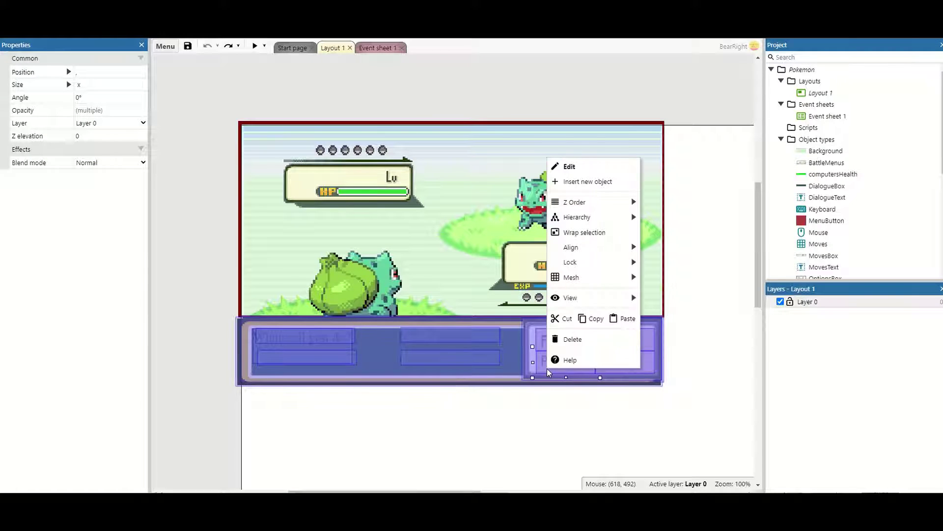
mouse_move(592, 202)
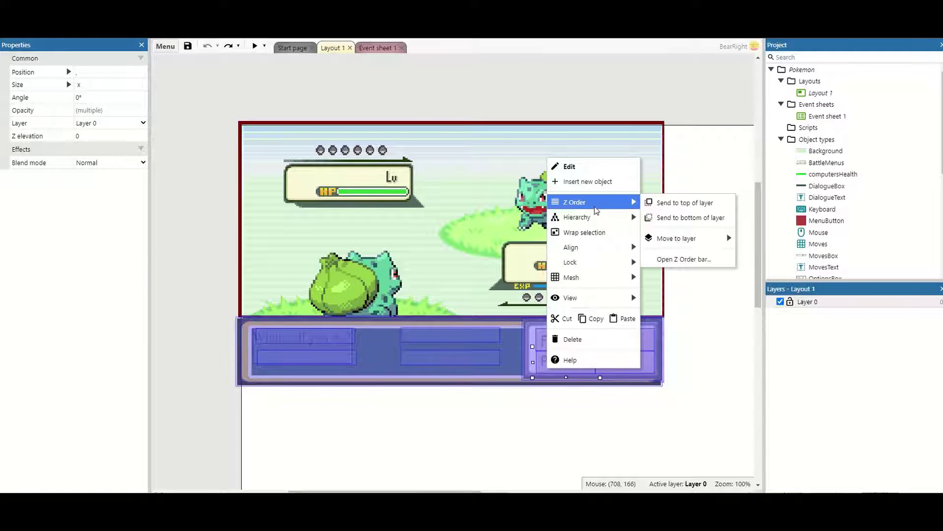
click(683, 257)
click(148, 196)
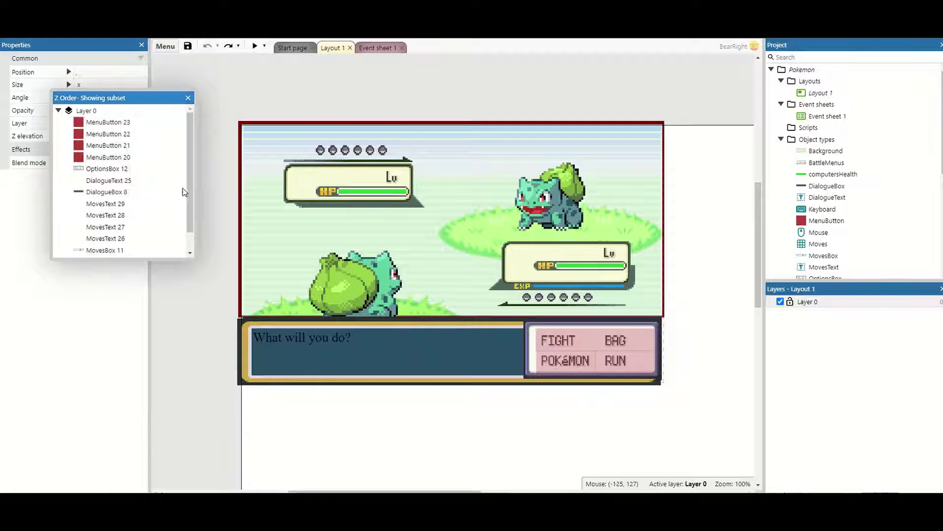
Move MovesBox 11 to the front, then raise Background 2 and PokemonPlayer 4 in the Z Order bar
drag(187, 189, 189, 223)
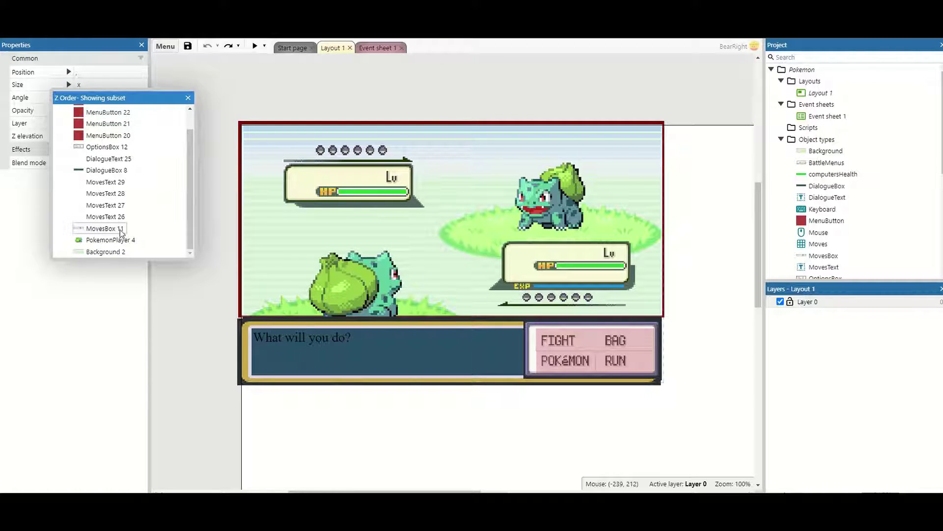
drag(106, 229, 120, 122)
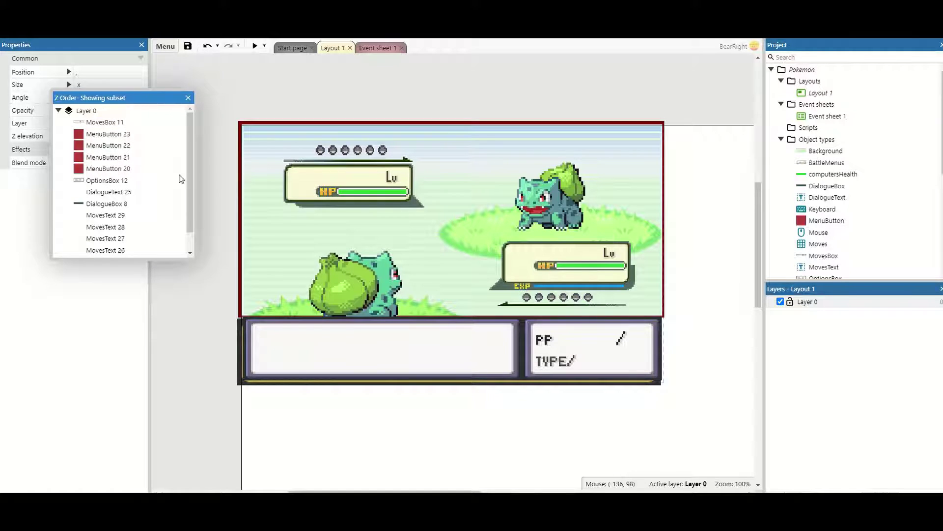
drag(191, 175, 192, 201)
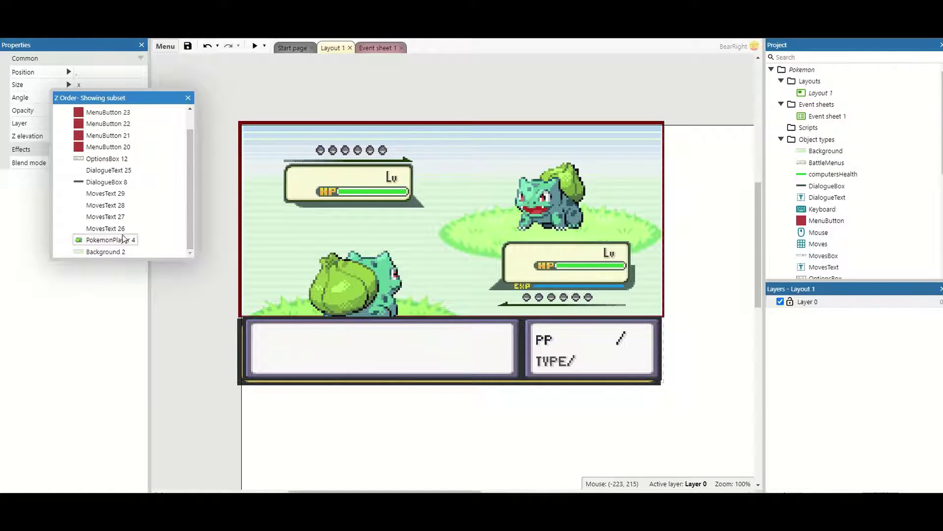
drag(110, 250, 117, 209)
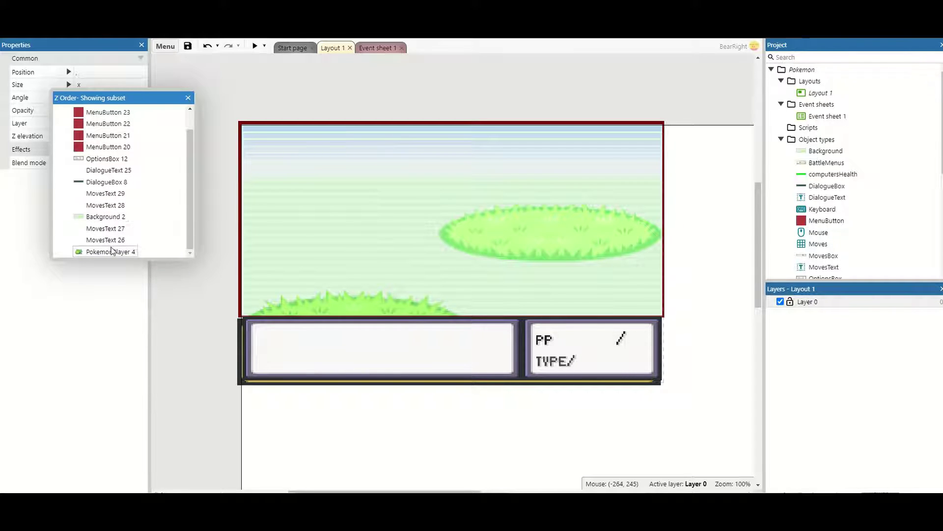
drag(112, 253, 120, 162)
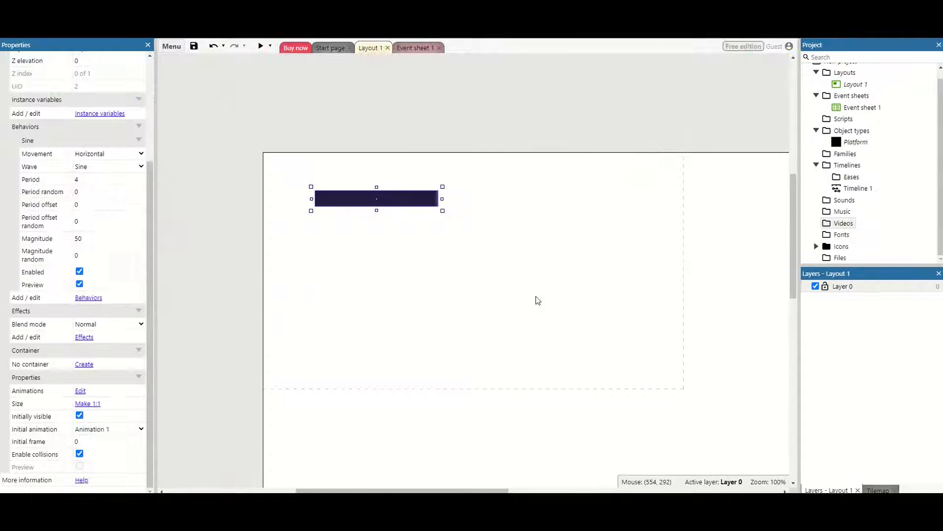
Try adding a new family in the Free edition project, which is refused
click(535, 299)
right_click(839, 157)
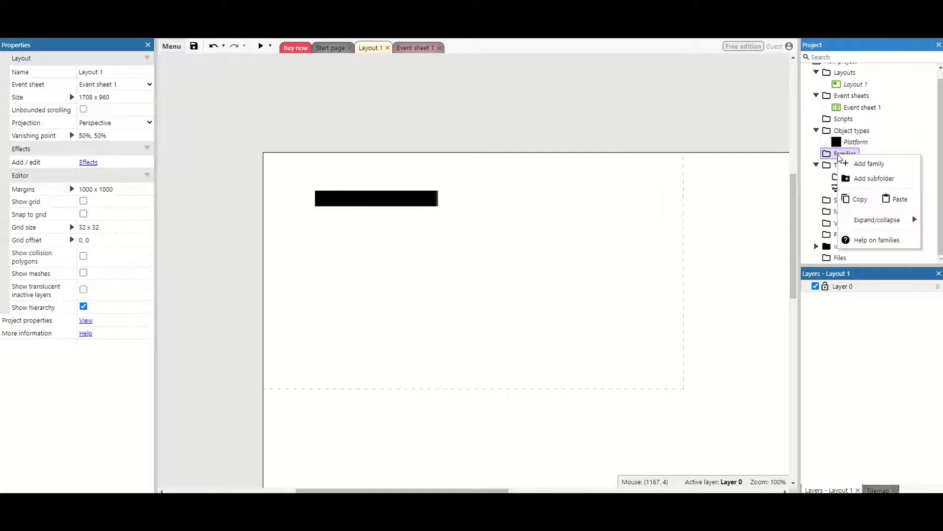
click(866, 163)
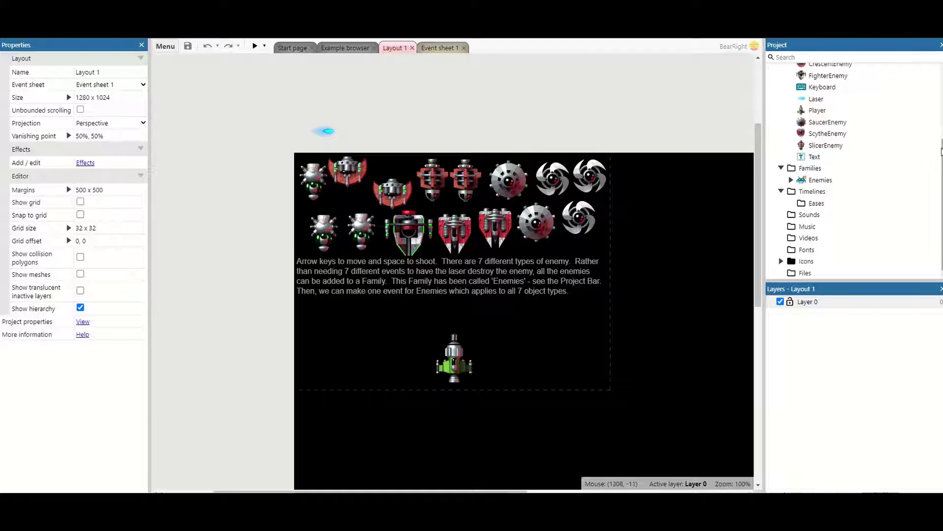
In the space-shooter example, review the seven enemy sprite types in the Enemies family
scroll(835, 148, up, 3)
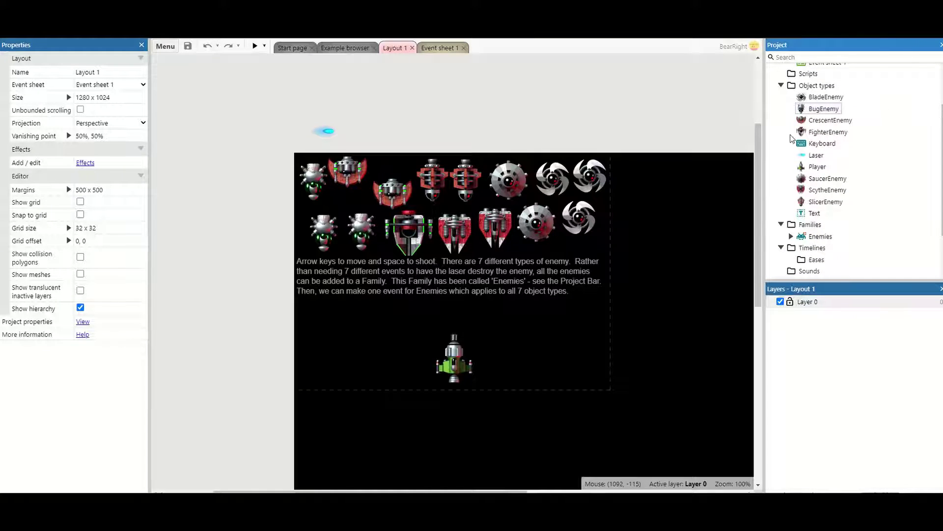
right_click(814, 238)
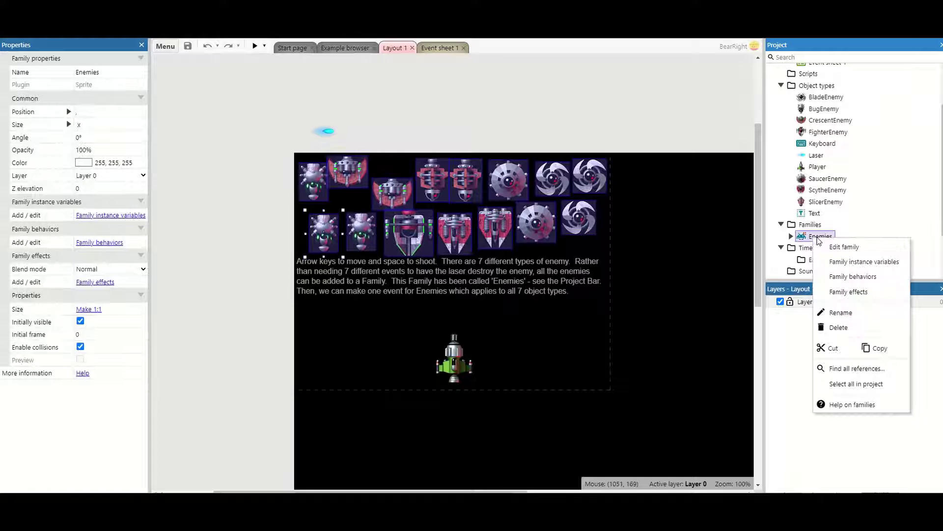
click(830, 244)
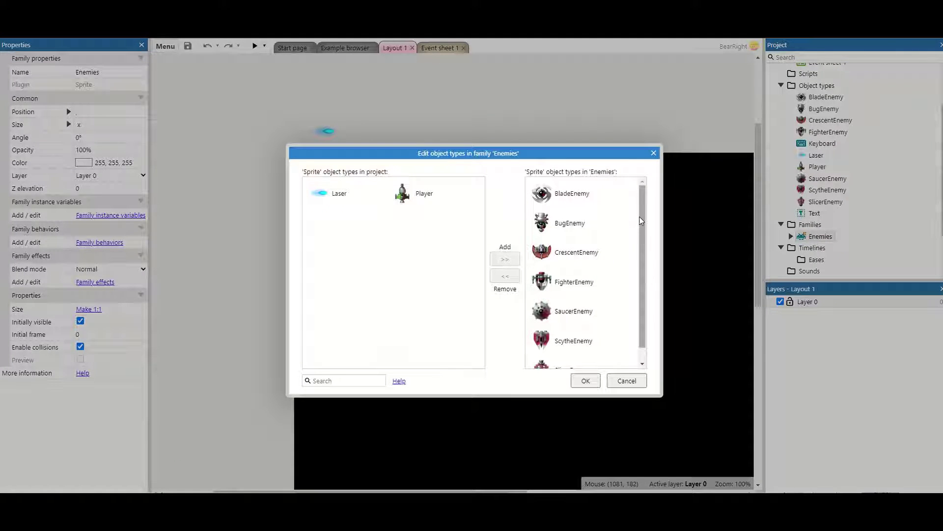
drag(640, 216, 640, 192)
click(586, 380)
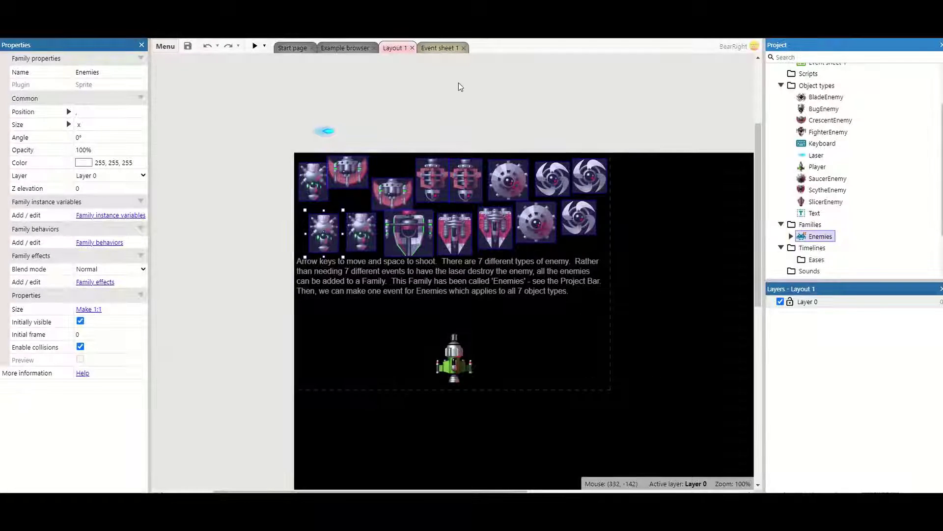
On Event sheet 1, compare the Events without families group with the Events with families group
click(449, 49)
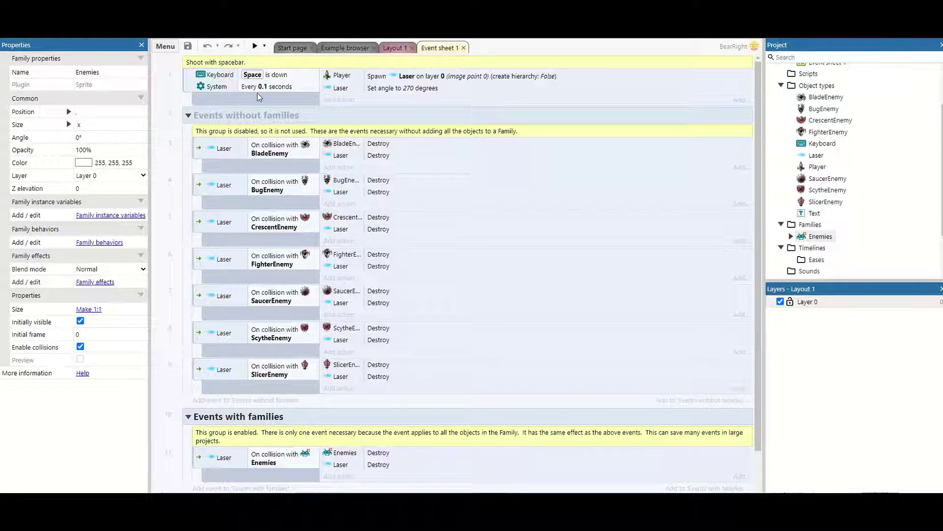
click(246, 119)
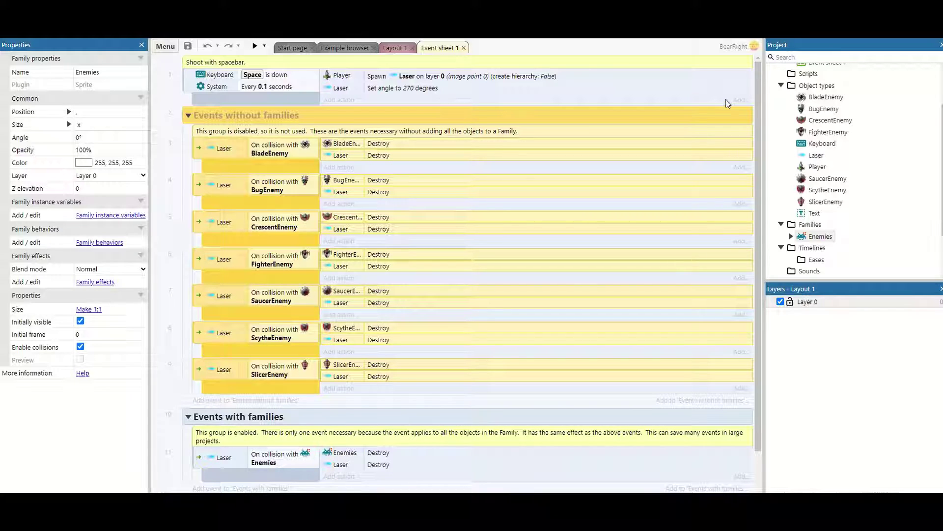
drag(756, 105, 758, 195)
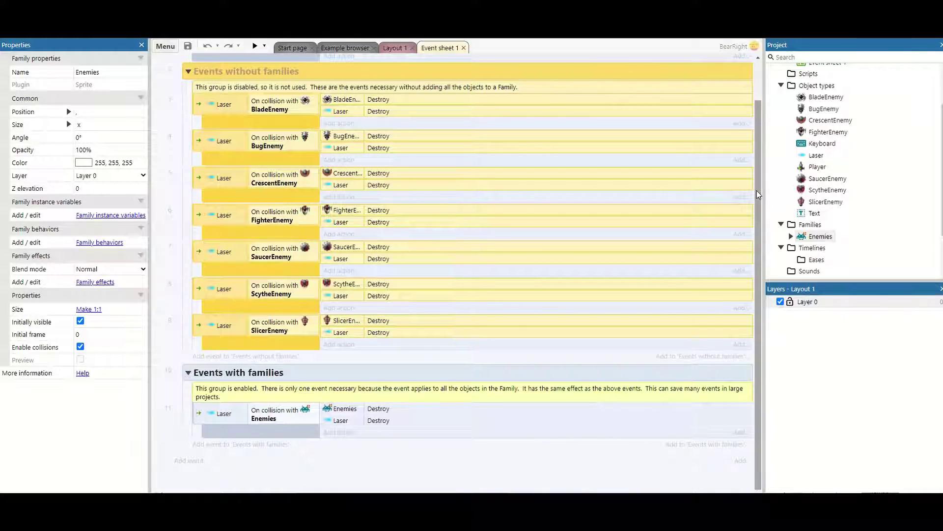
click(337, 377)
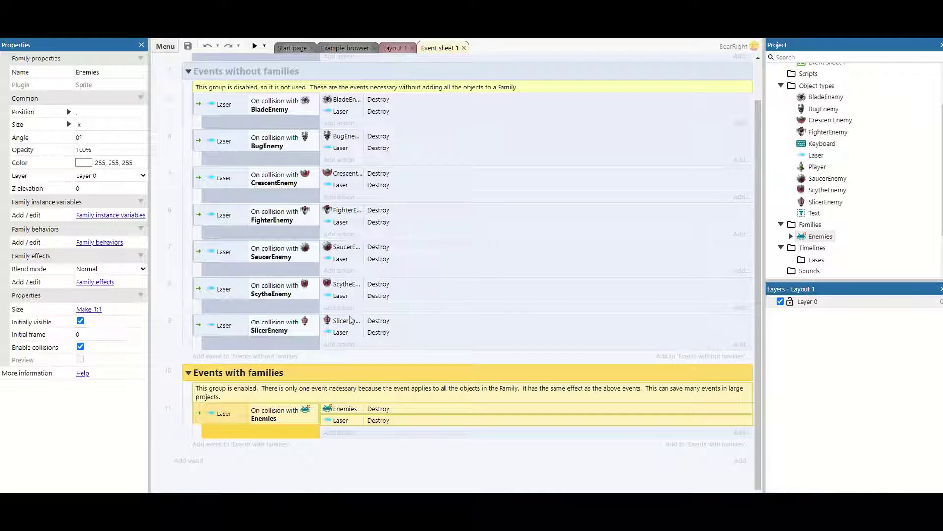
Recheck the Enemies family members from Layout 1, then reselect Events without families on Event sheet 1
click(393, 48)
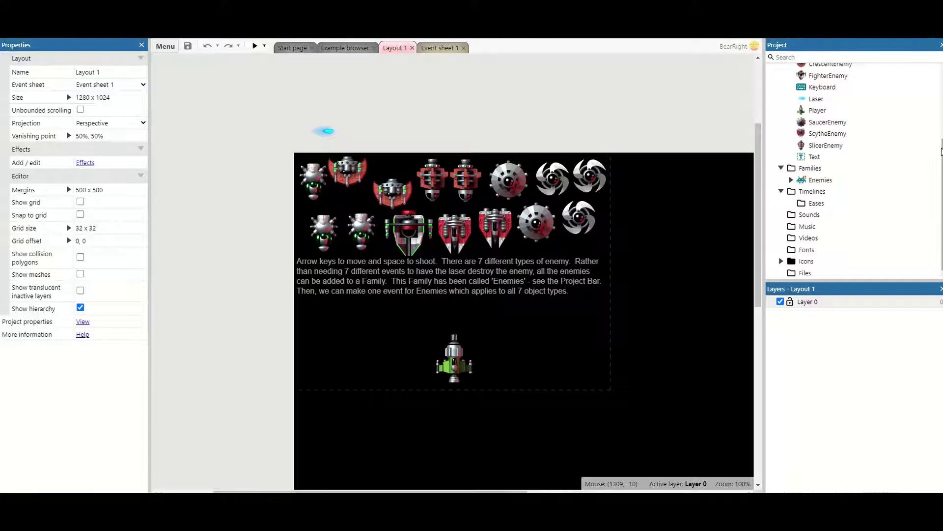
drag(942, 151, 941, 118)
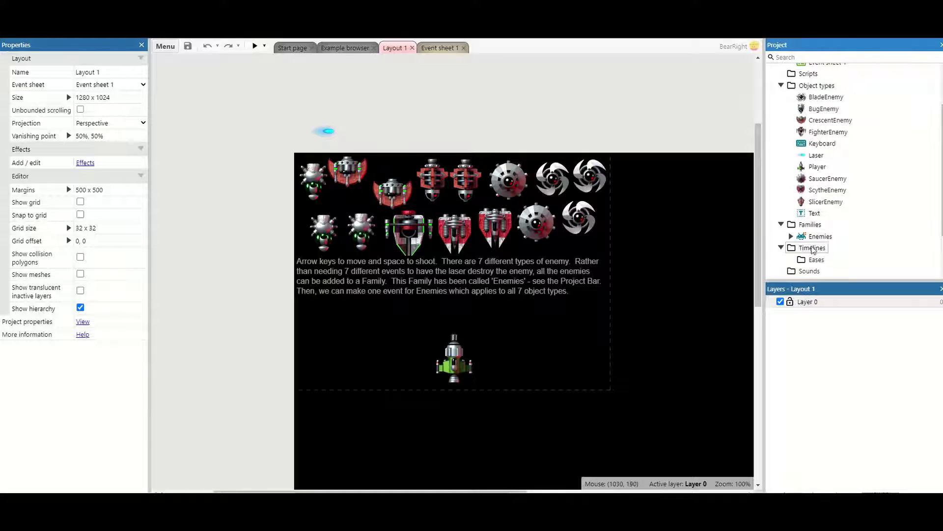
right_click(814, 240)
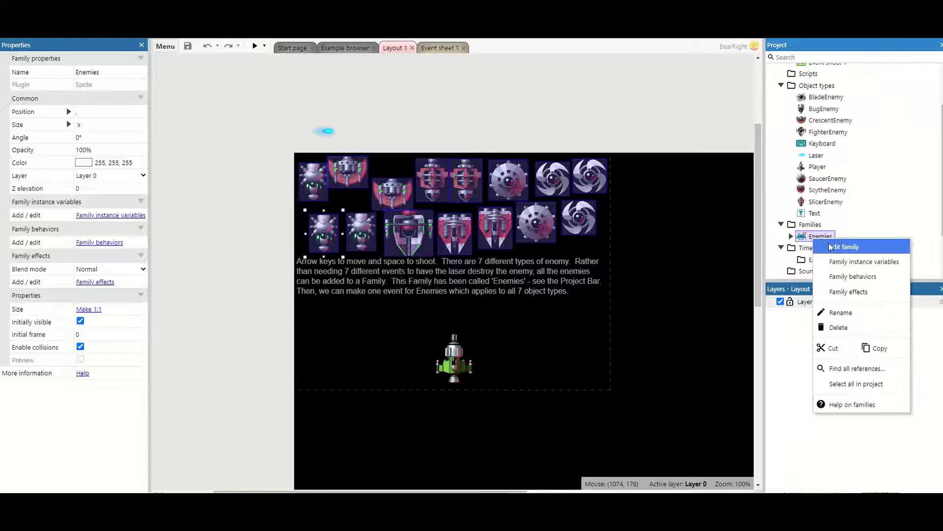
click(848, 247)
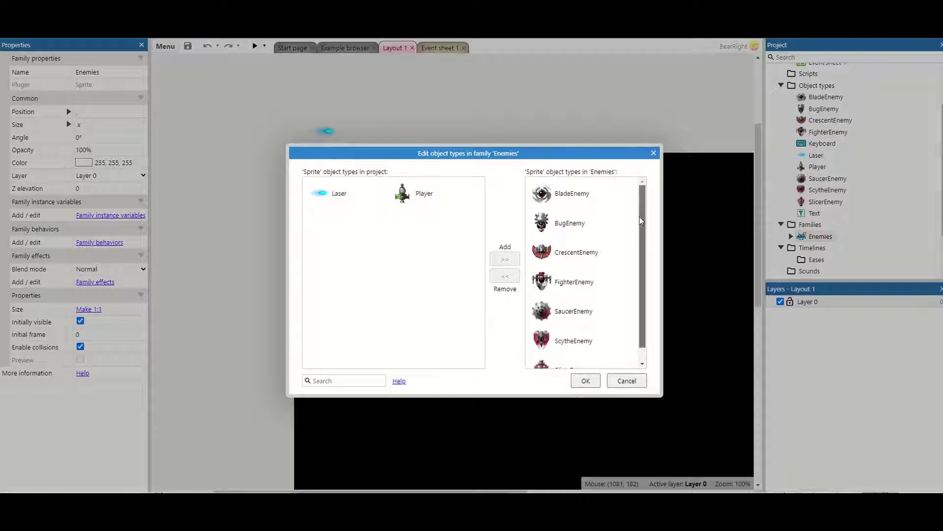
scroll(642, 222, down, 1)
scroll(642, 246, up, 1)
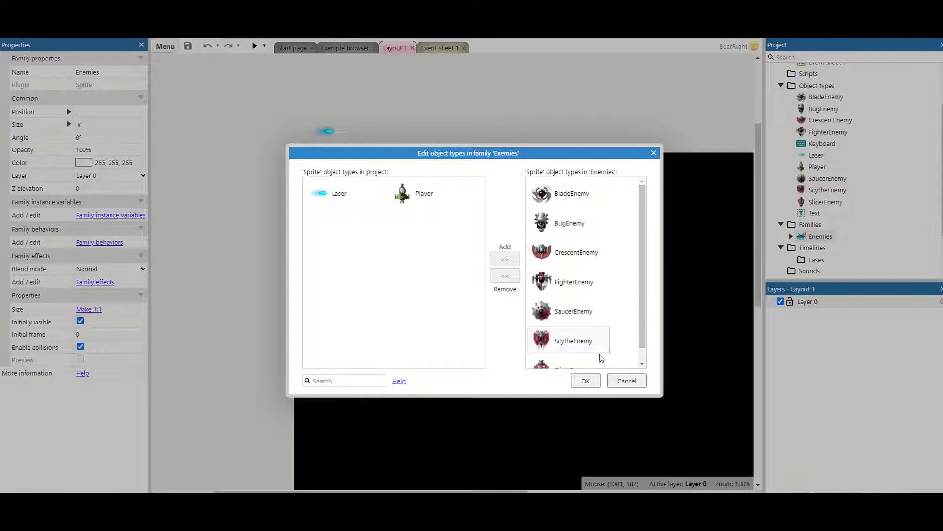
click(584, 380)
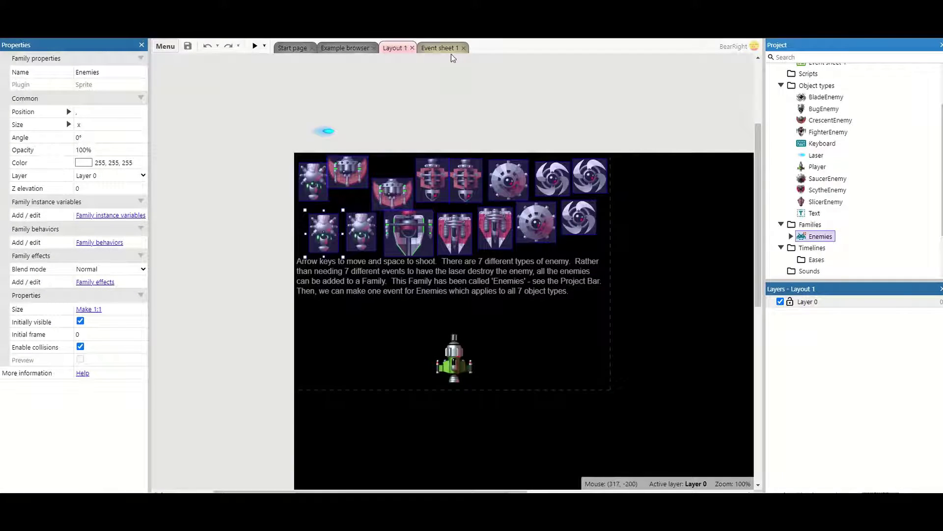
click(449, 51)
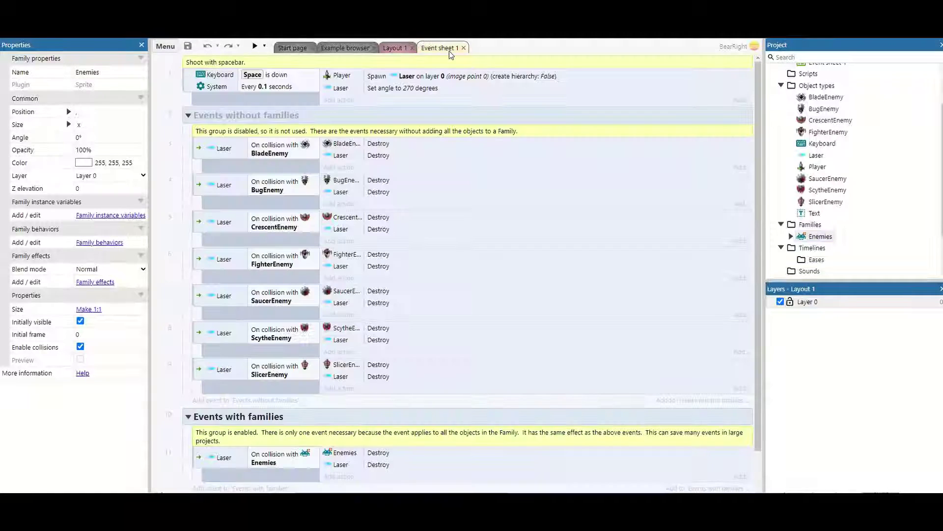
click(246, 120)
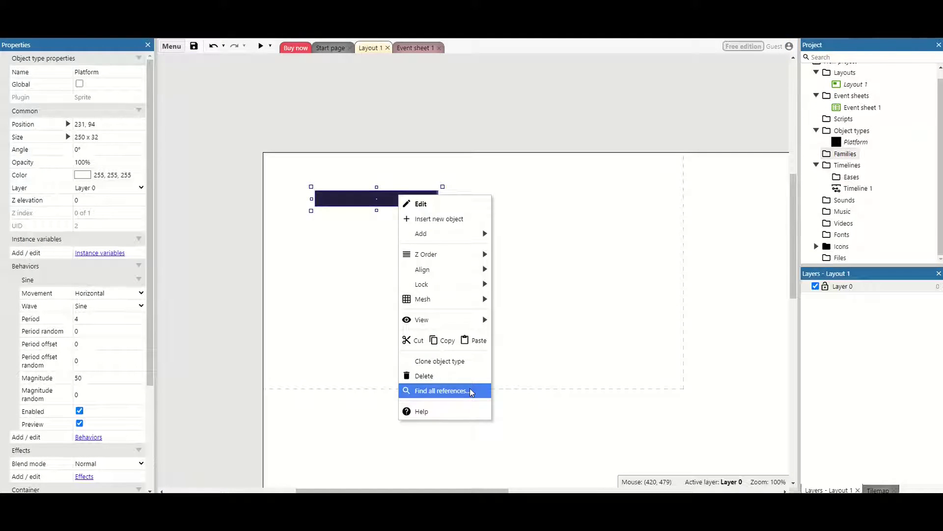
After trying Platform, list Player_Mask's 33 references and jump to Event 50's condition in ePlayer
click(470, 388)
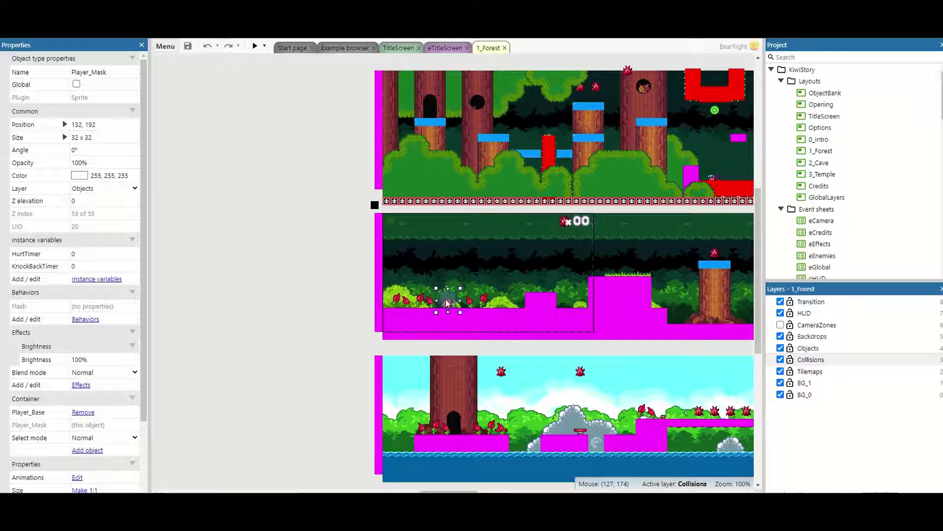
right_click(448, 303)
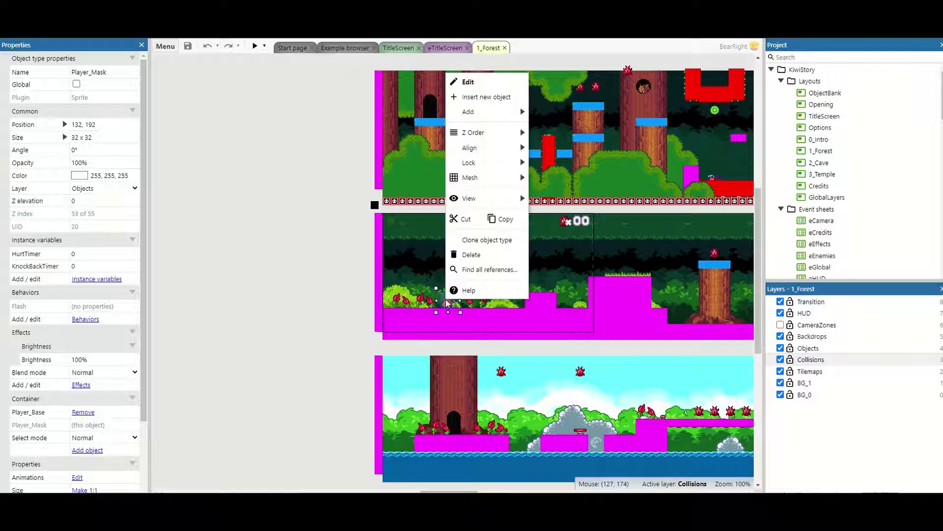
click(469, 269)
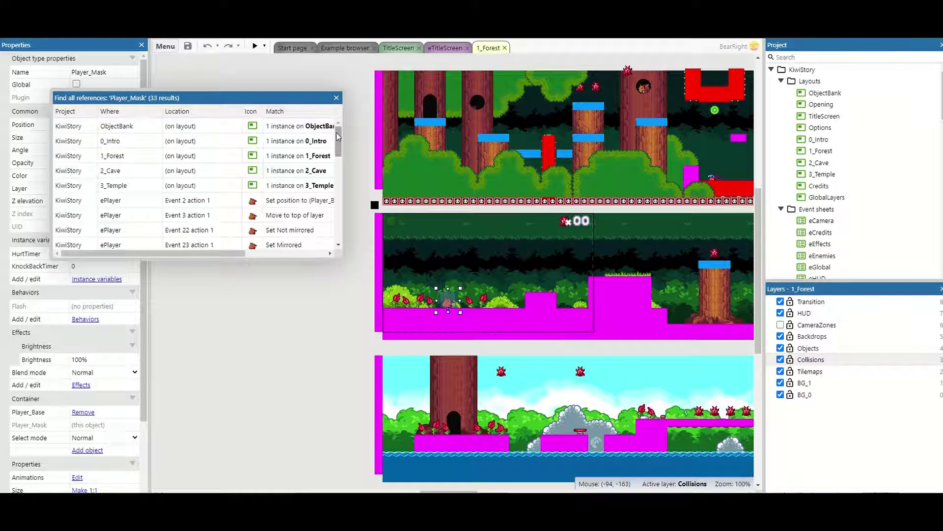
drag(336, 132, 337, 223)
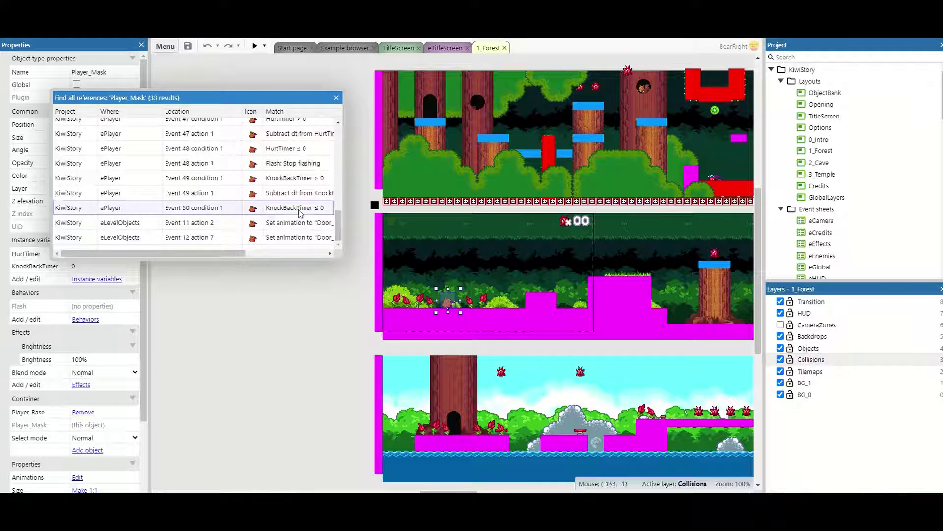
double_click(232, 210)
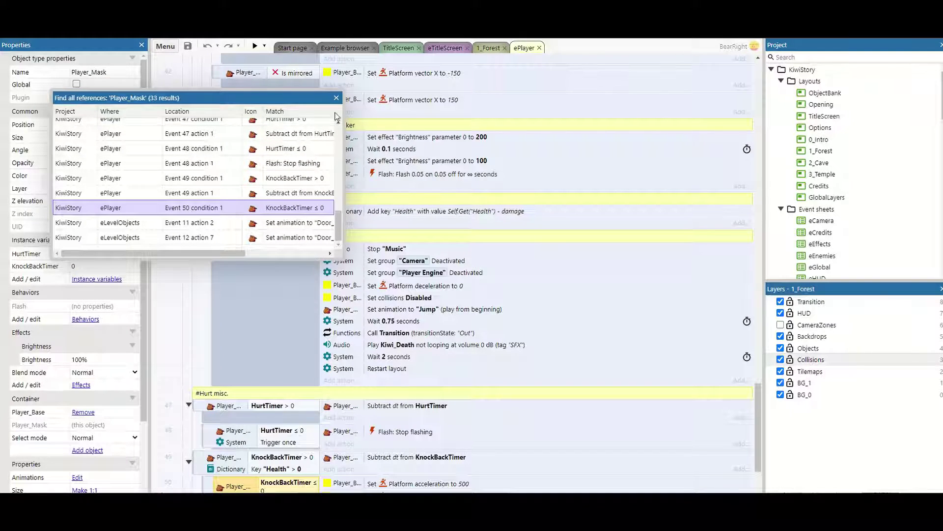
click(336, 98)
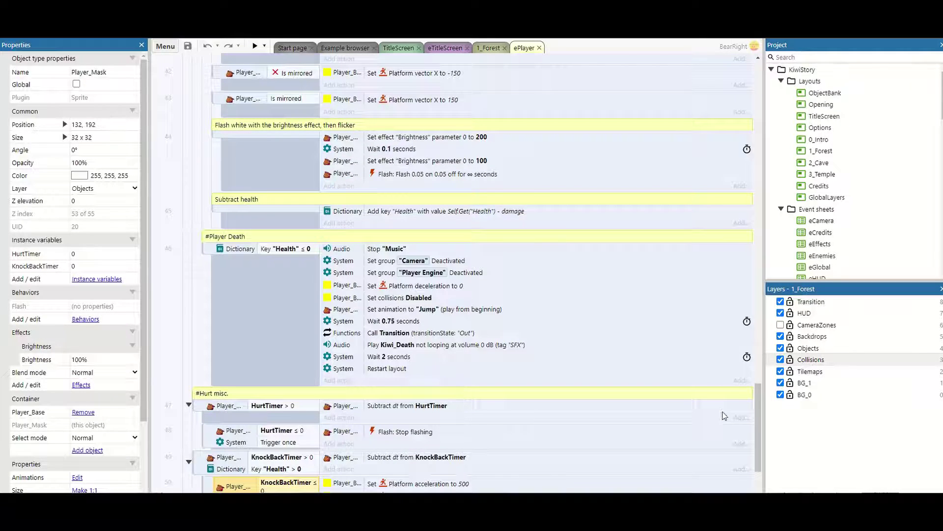
Scroll the event sheet down to its final events
drag(757, 410, 755, 441)
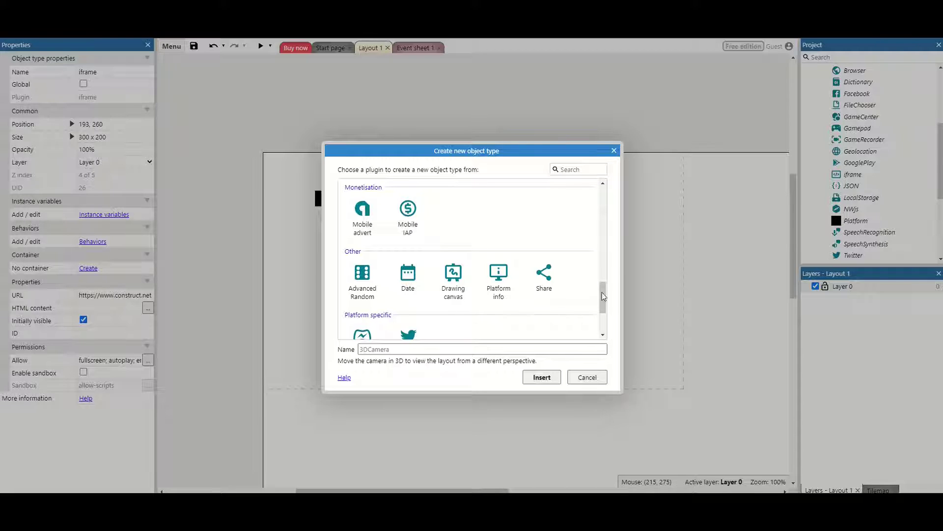
Scroll the plugin list to the Web category and select Multiplayer
drag(603, 296, 595, 319)
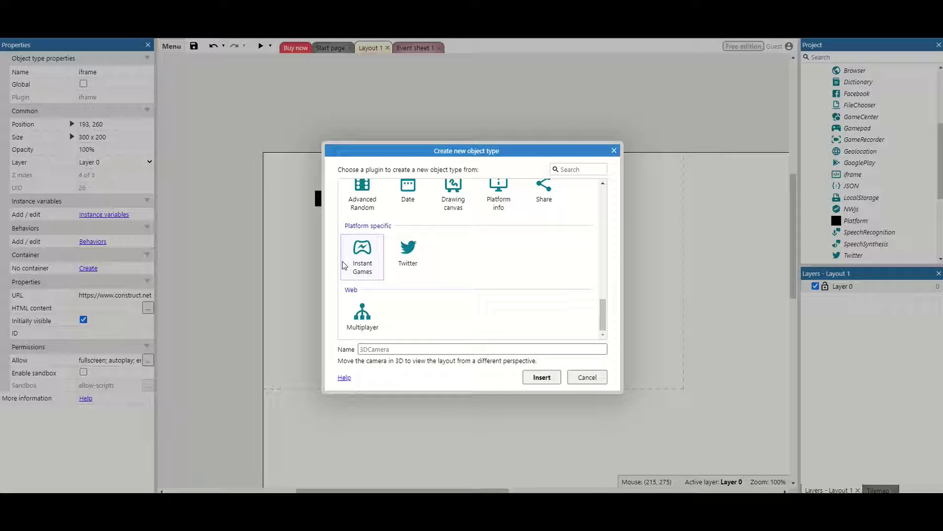
click(351, 323)
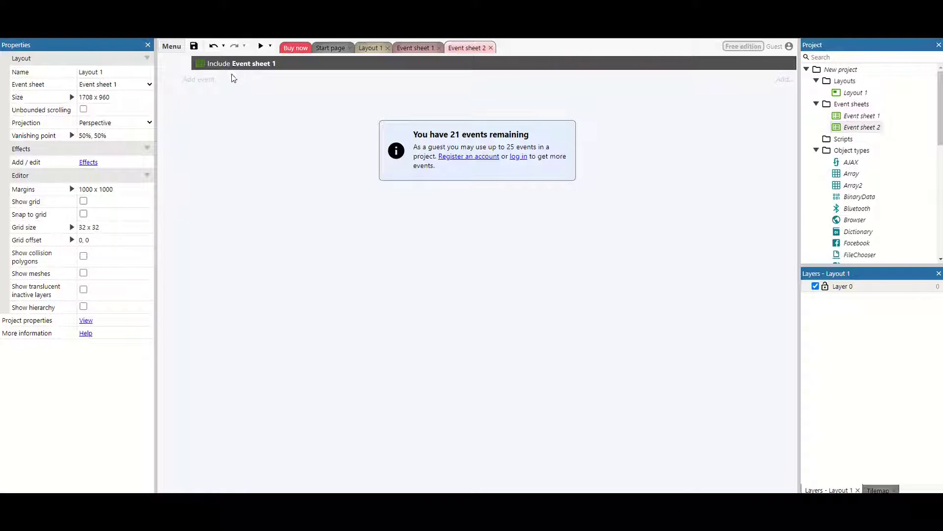
right_click(227, 116)
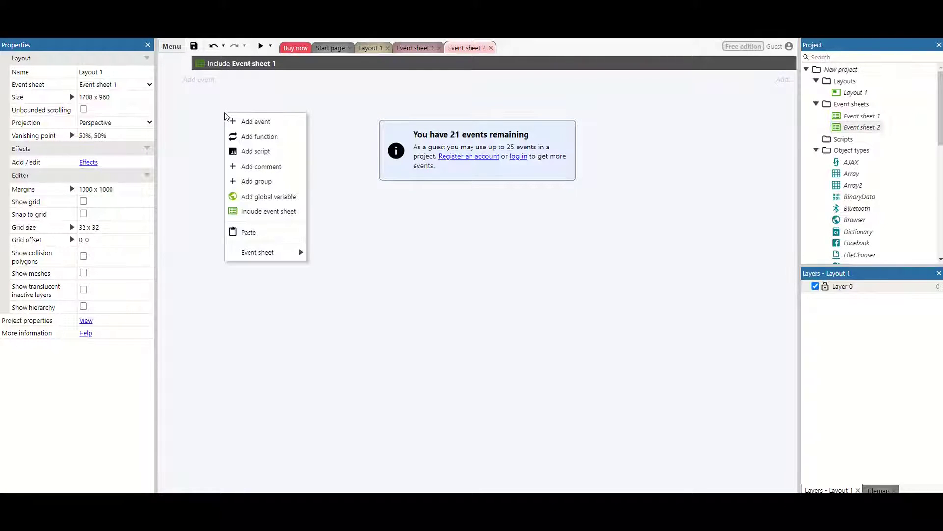
click(265, 211)
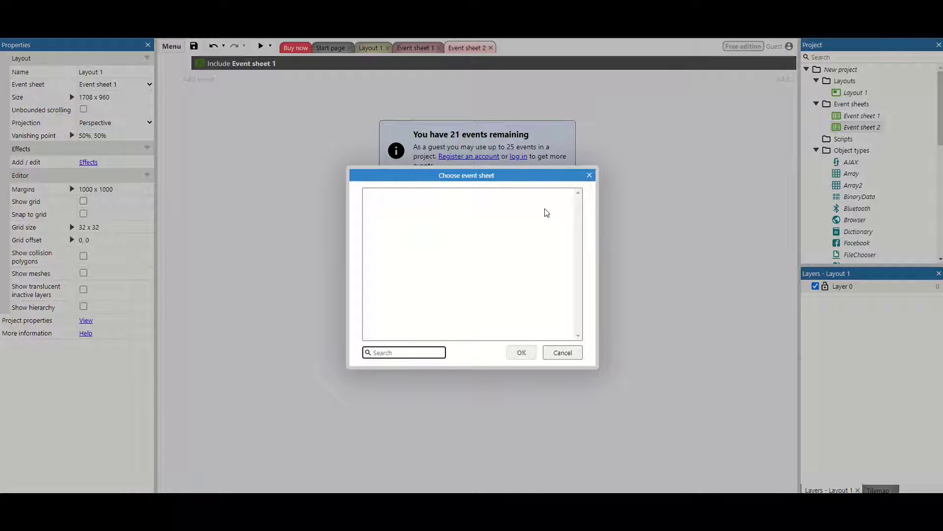
click(589, 176)
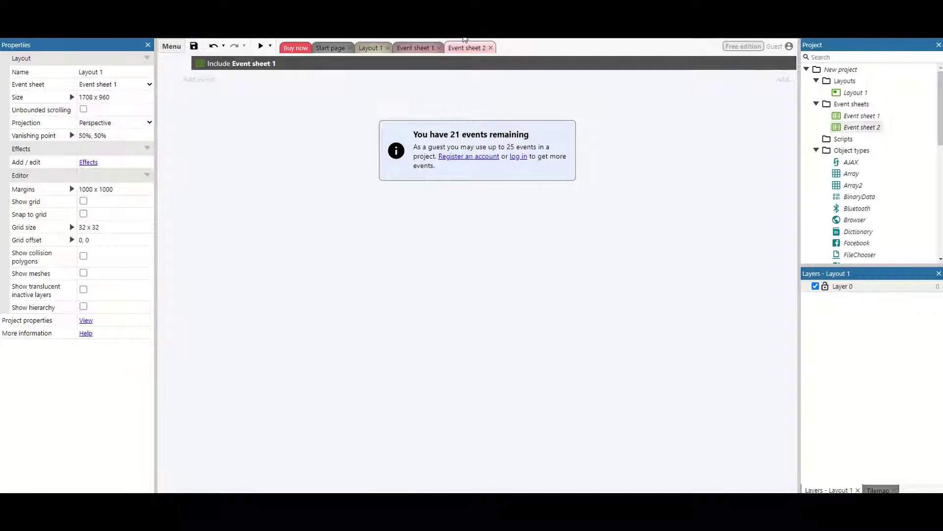
click(240, 68)
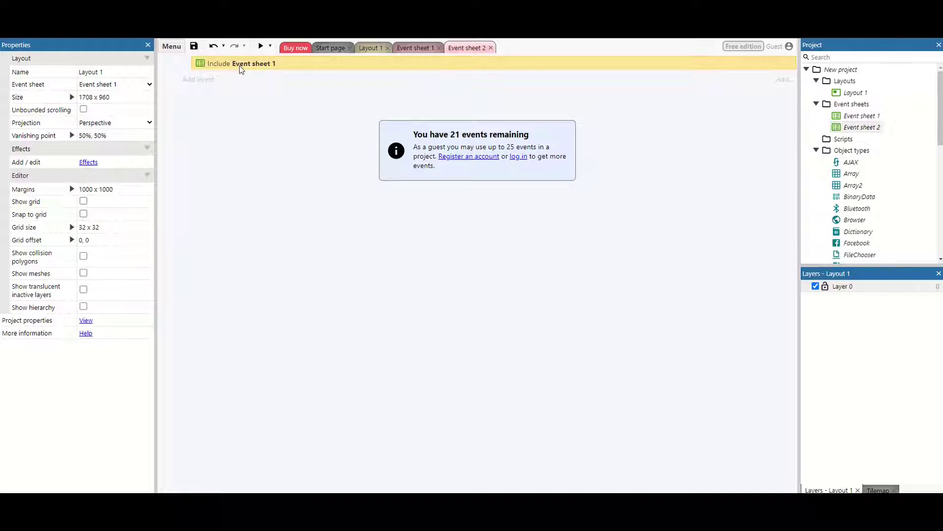
click(225, 199)
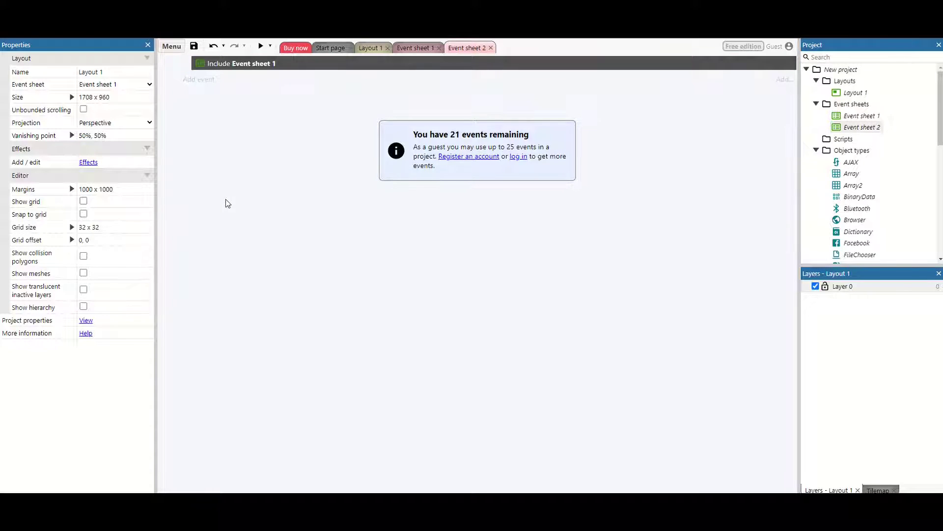